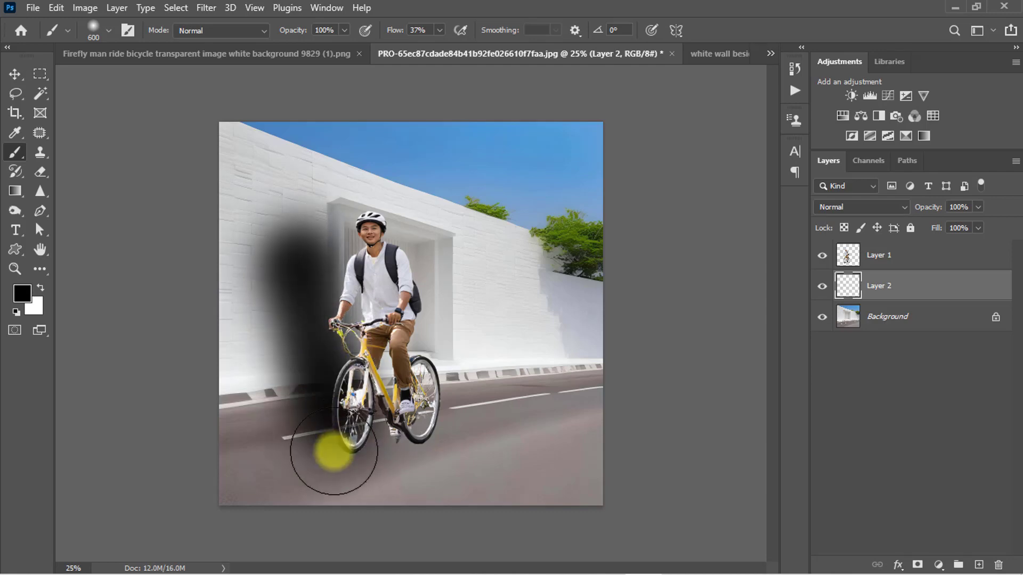
- Bring the Photoshop window back from the desktop to an empty workspace
drag(936, 206, 933, 208)
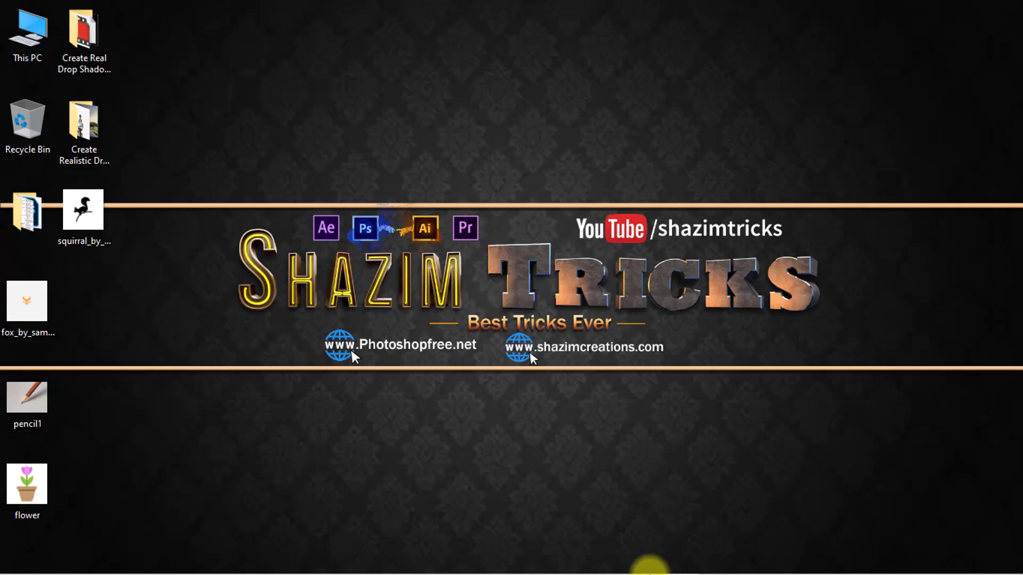
click(643, 561)
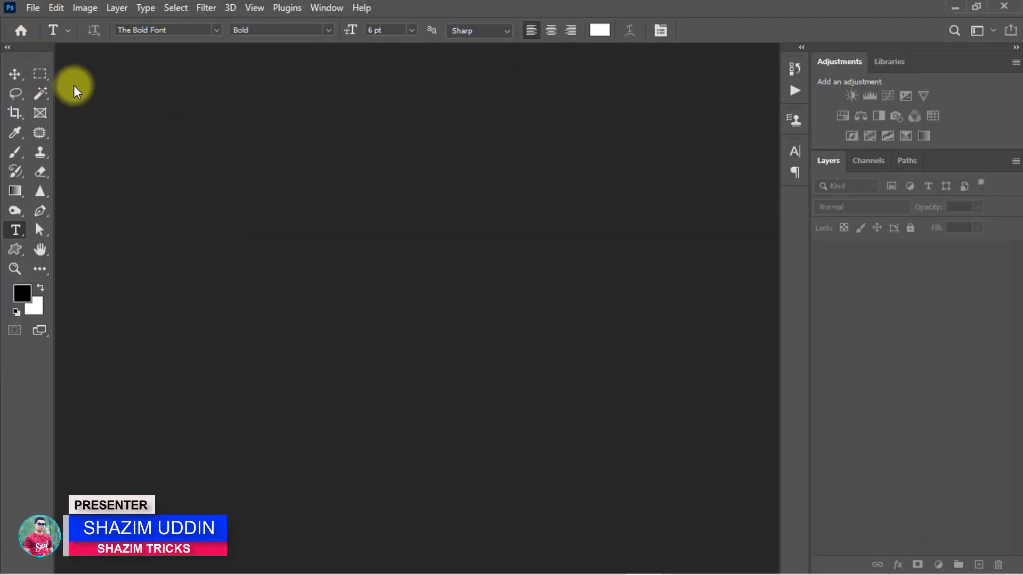
- Open the cyclist PNG, the PRO road JPG and the white wall JPG together
click(31, 8)
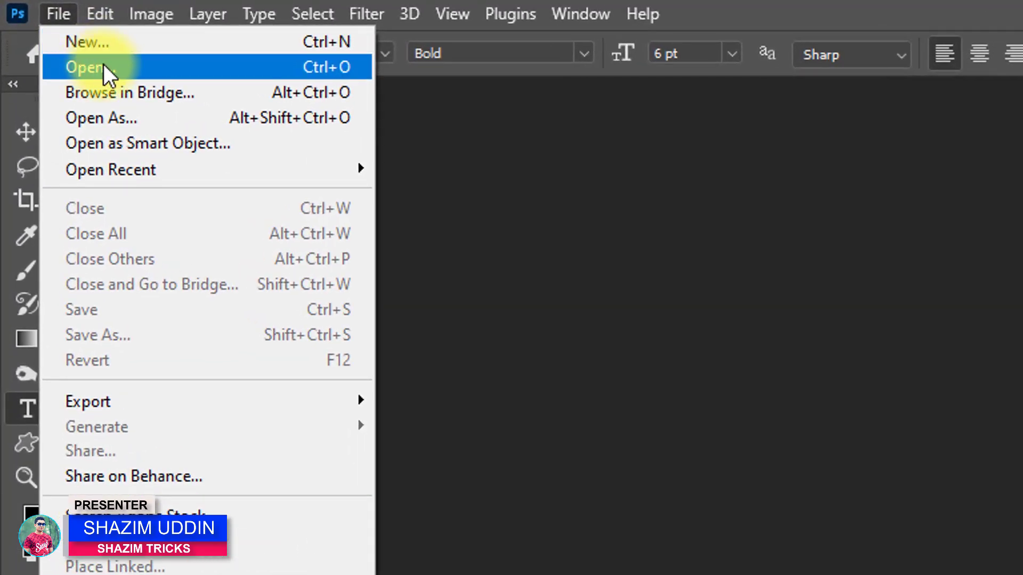
click(94, 58)
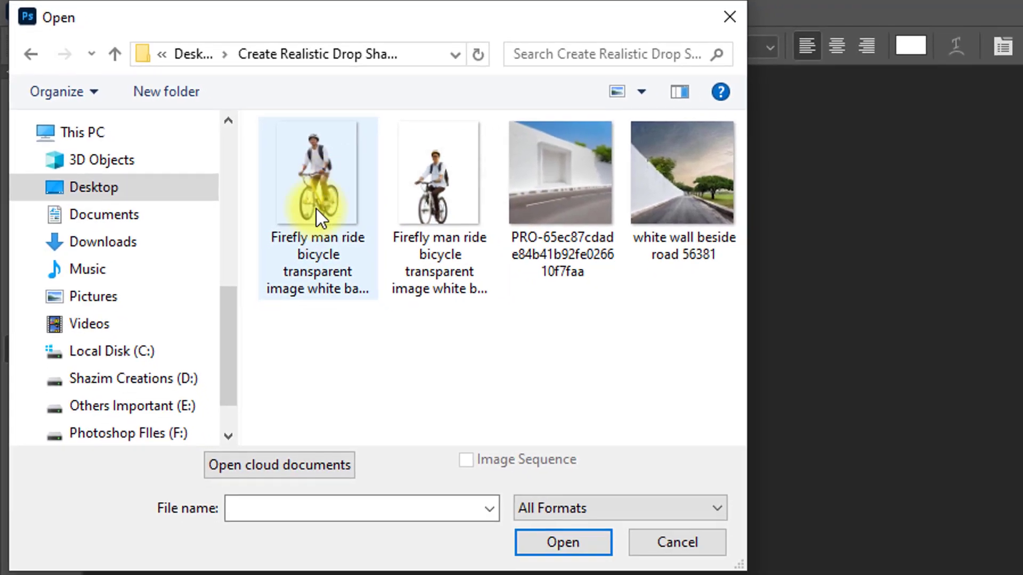
click(316, 210)
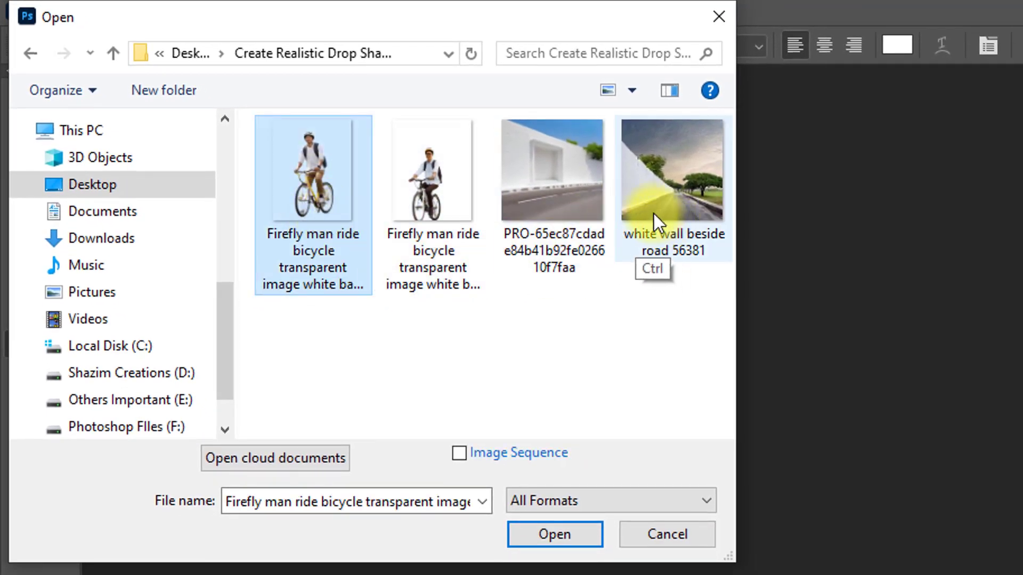
ctrl+click(559, 186)
ctrl+click(649, 256)
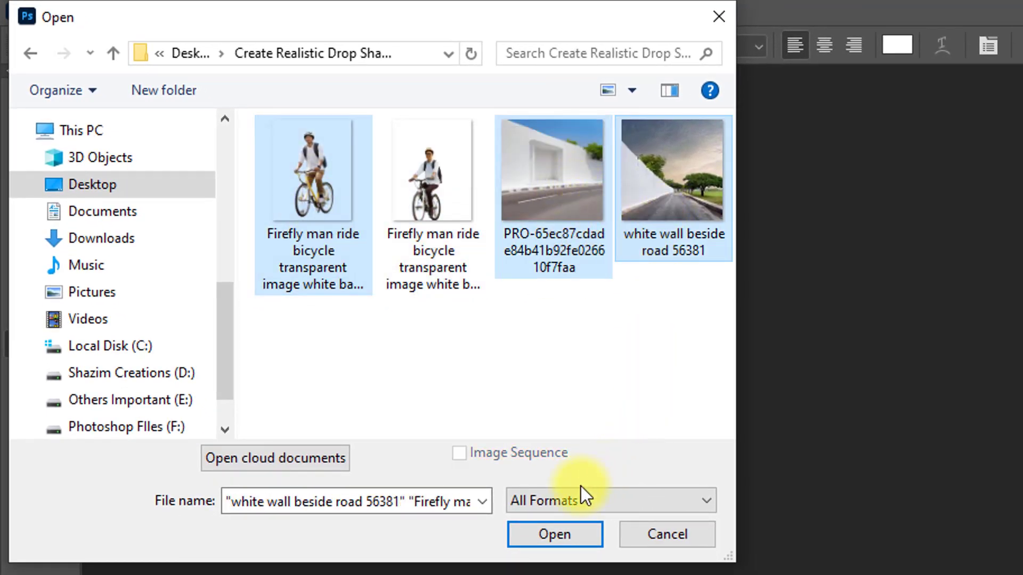
click(547, 534)
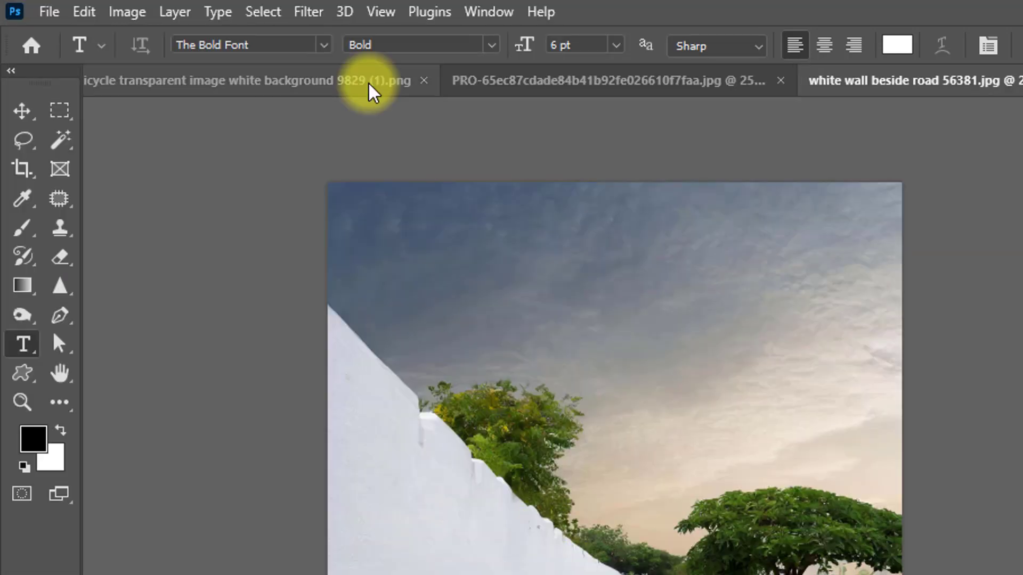
- Drag the cyclist cutout into the PRO road document with the Move tool
click(368, 82)
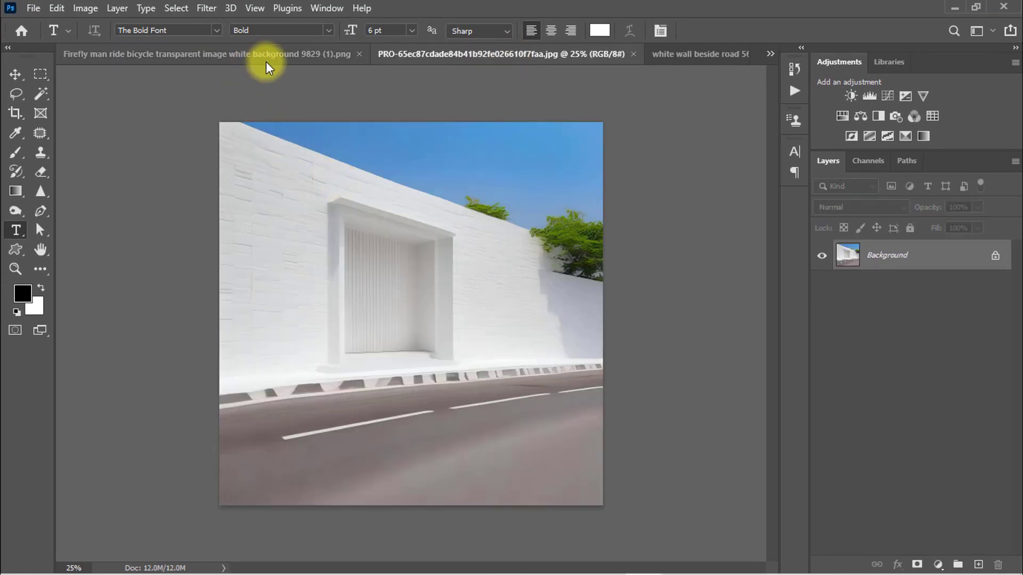
click(266, 62)
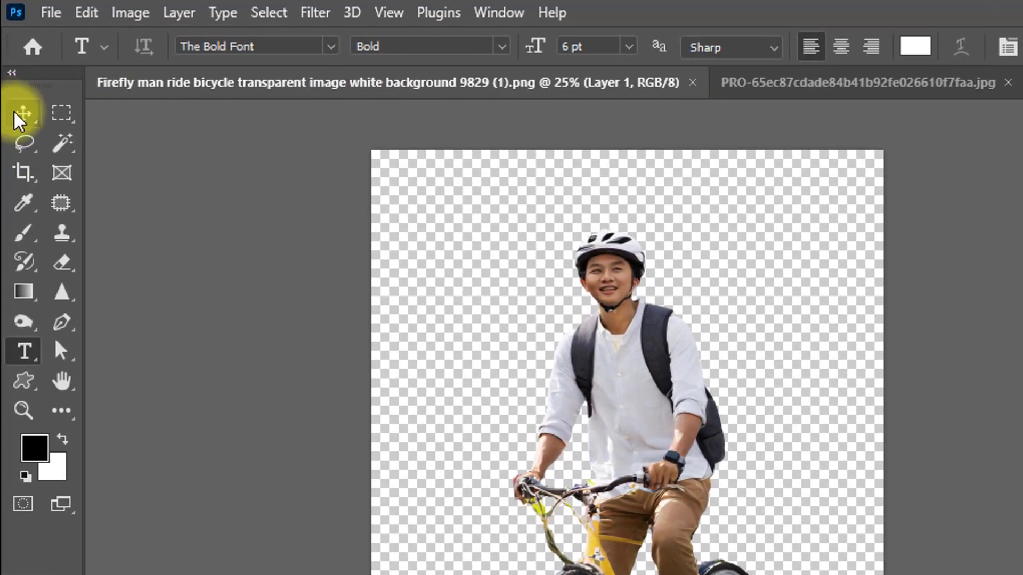
click(21, 114)
mouse_move(639, 364)
mouse_down()
mouse_move(896, 132)
mouse_move(456, 369)
mouse_move(373, 393)
mouse_up()
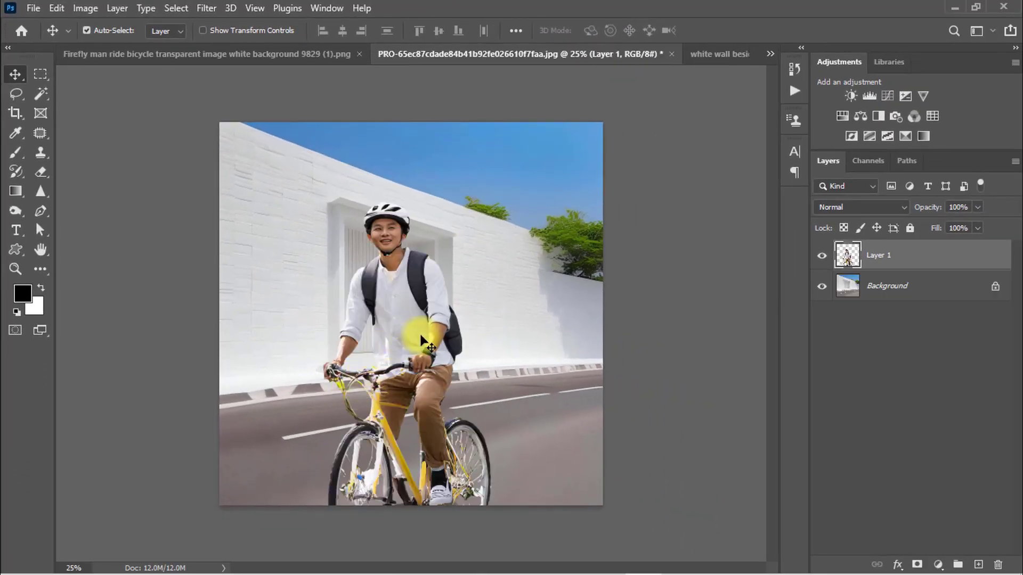
- Scale the cyclist down to about 71% and position it on the road
drag(423, 341, 359, 290)
key(ctrl+t)
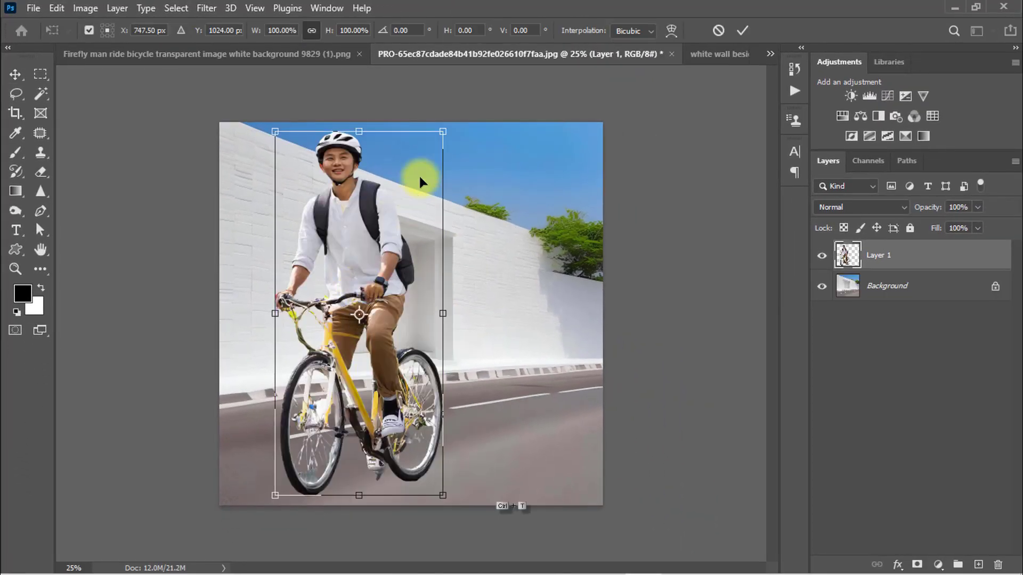
mouse_move(442, 133)
mouse_down()
mouse_move(410, 183)
mouse_move(394, 236)
mouse_up()
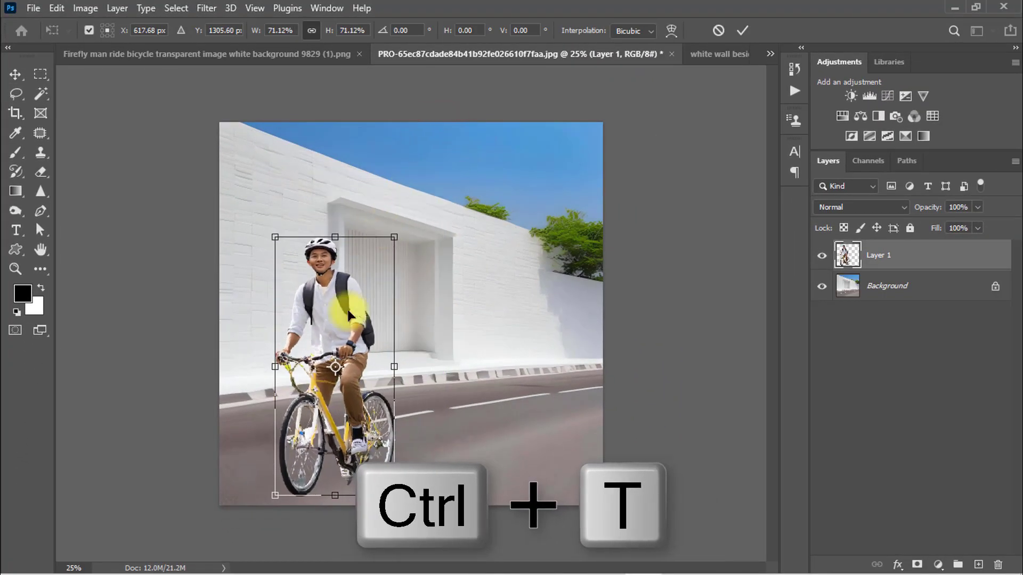
drag(347, 341, 371, 324)
drag(336, 373, 385, 351)
- Commit the cyclist transform, duplicate the layer and name the copy 'Subject'
key(Return)
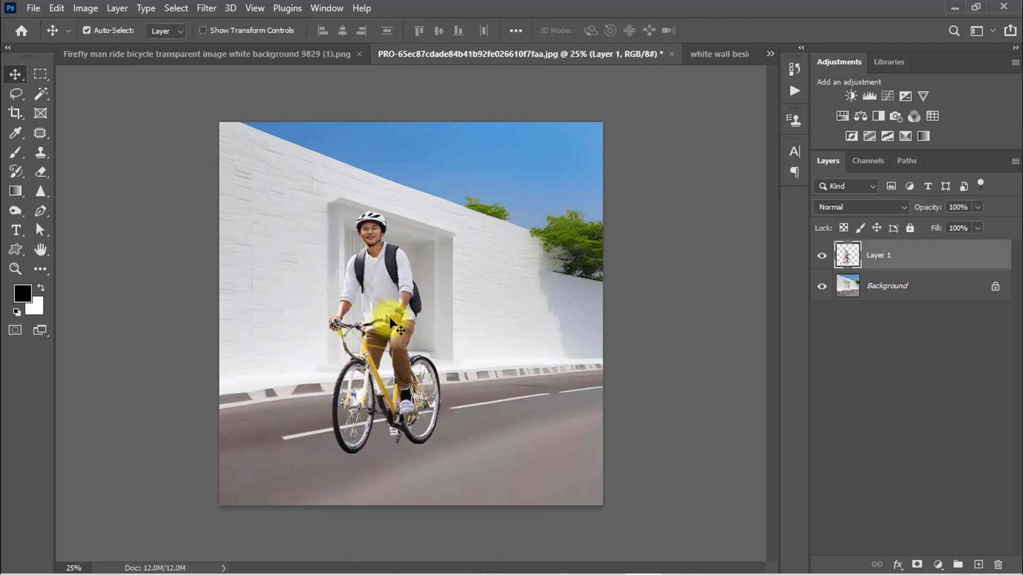
key(b)
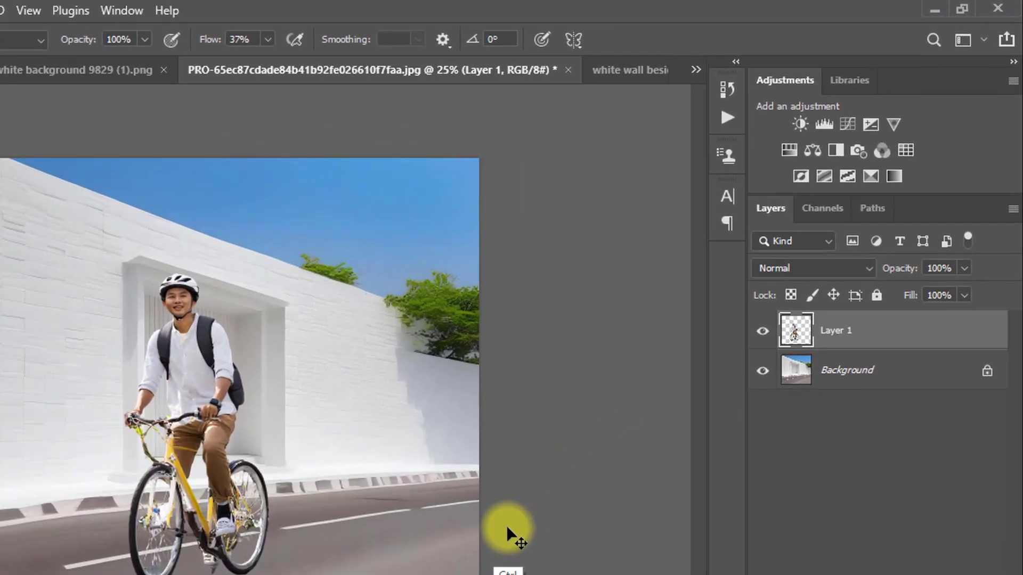
key(ctrl+j)
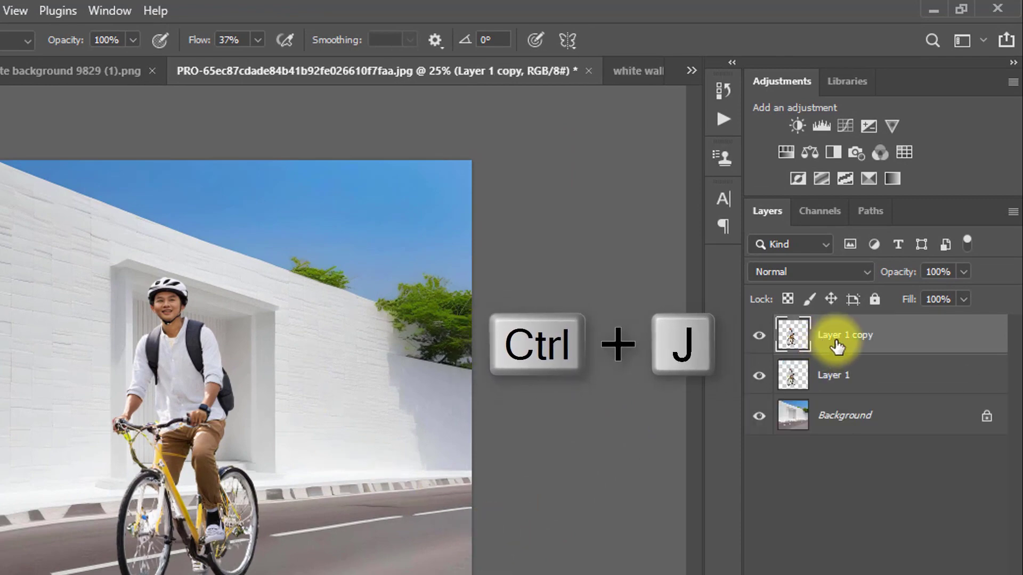
double_click(840, 334)
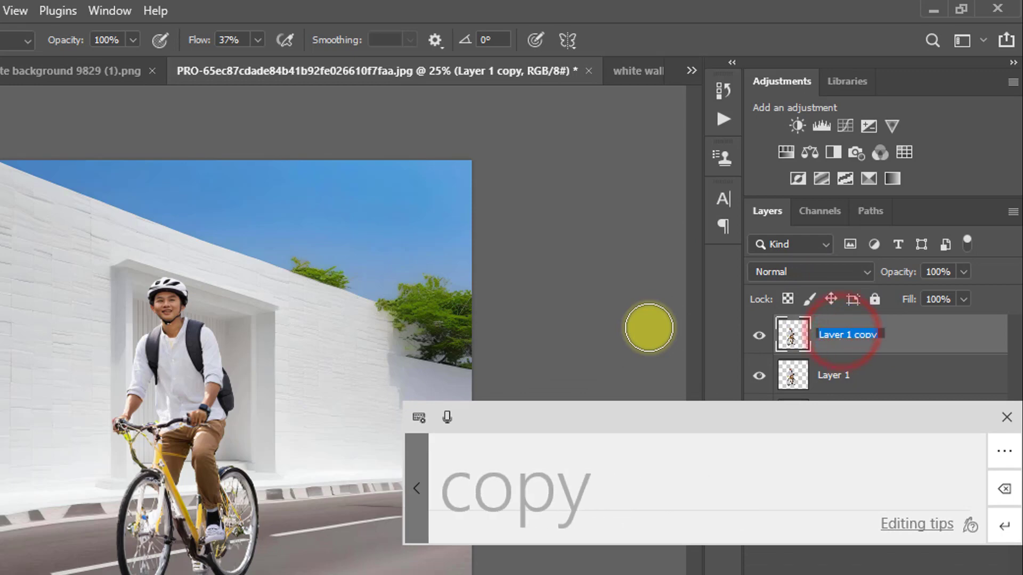
text(Subject)
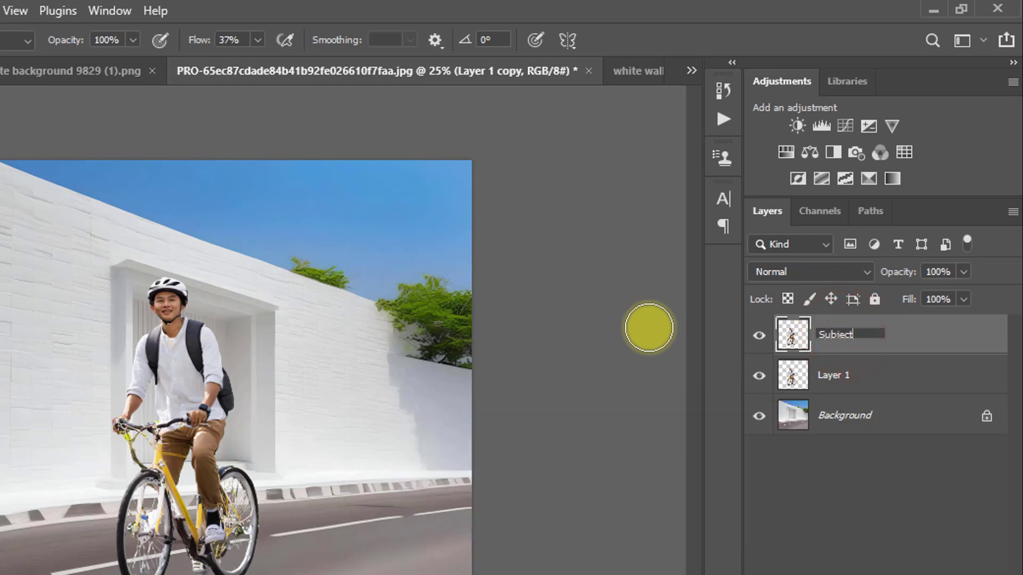
- Rename the original cyclist layer to 'Shadow' and make it active
click(846, 391)
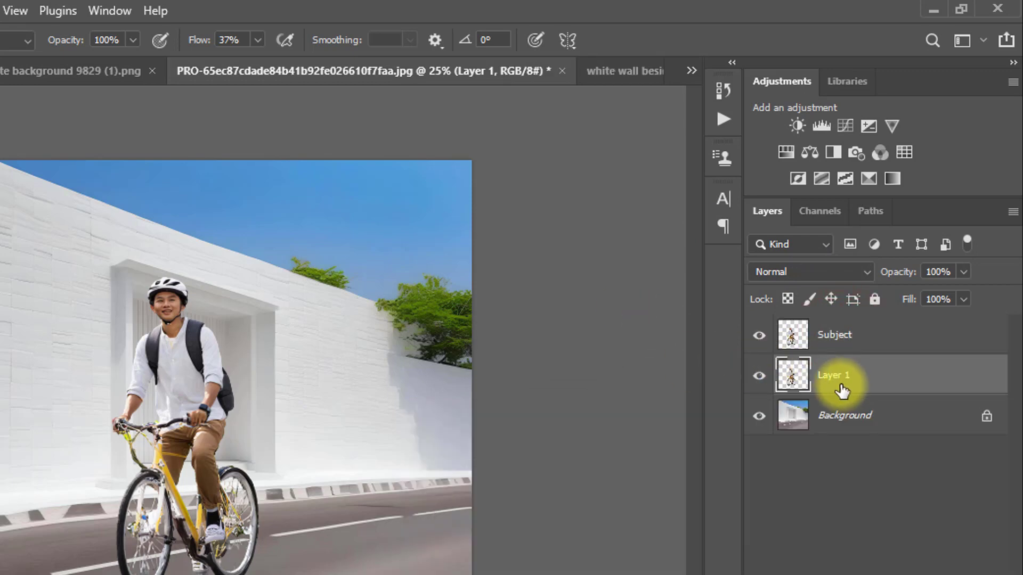
double_click(834, 375)
text(Shadow)
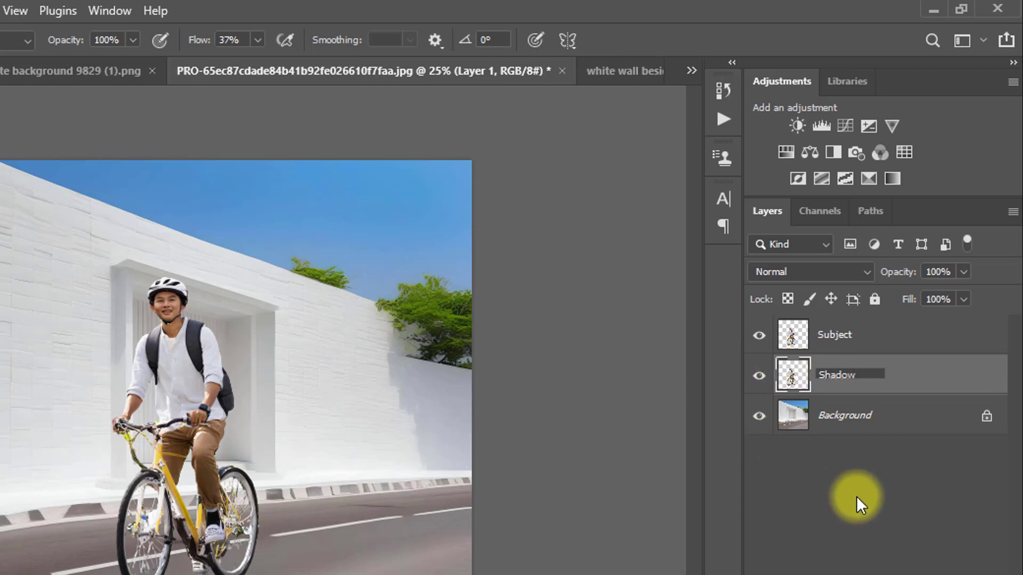
click(856, 496)
click(827, 381)
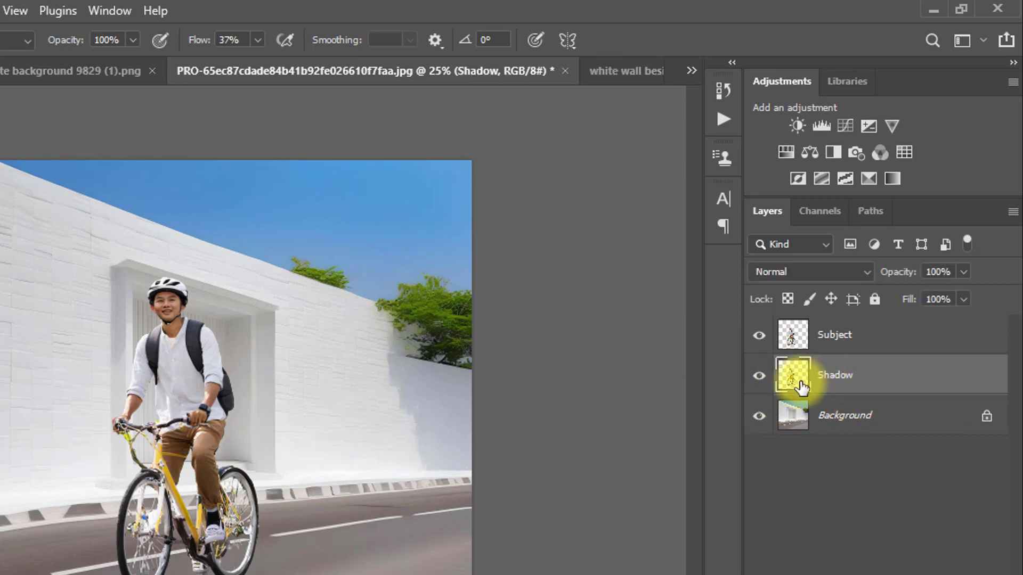
- Fill the cyclist's outline on the Shadow layer with solid black and reload it as a selection
ctrl+click(789, 376)
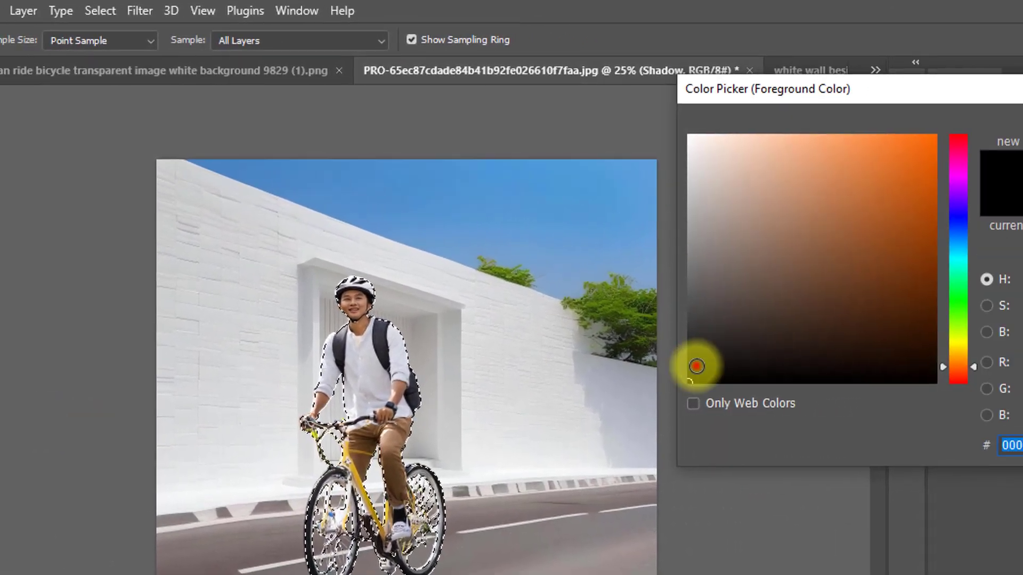
click(512, 377)
click(921, 127)
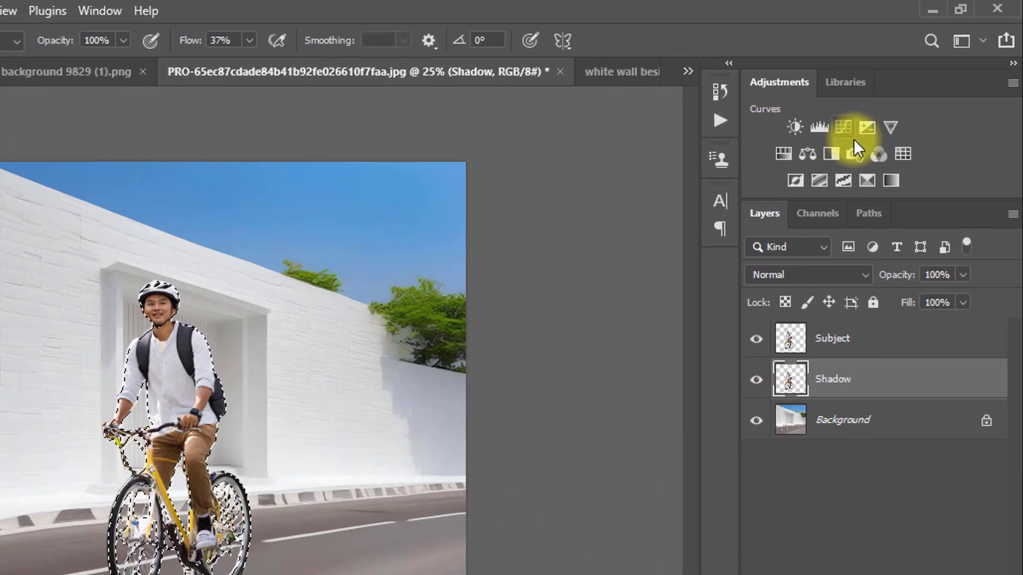
key(alt+BackSpace)
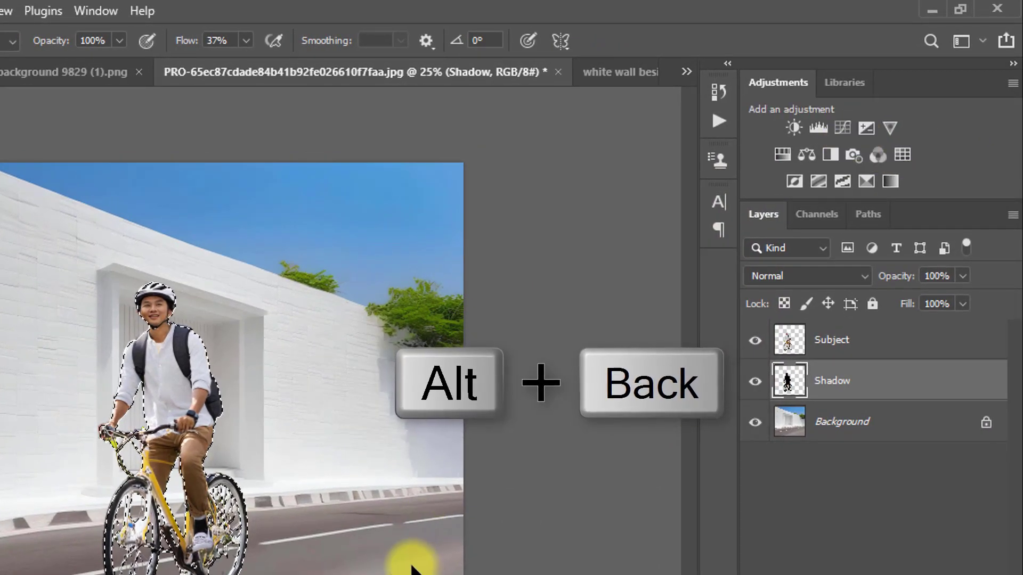
key(ctrl+d)
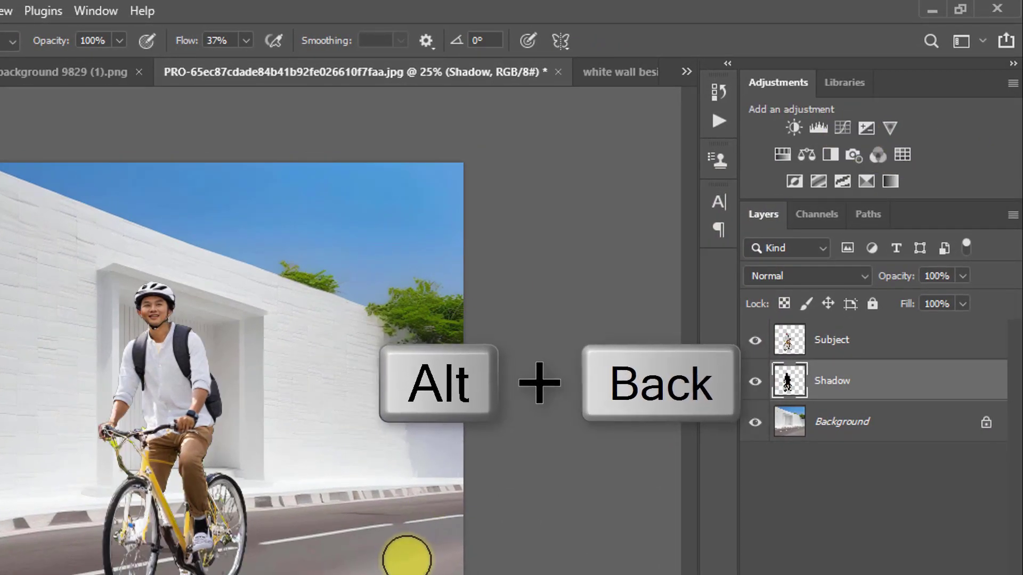
ctrl+click(788, 386)
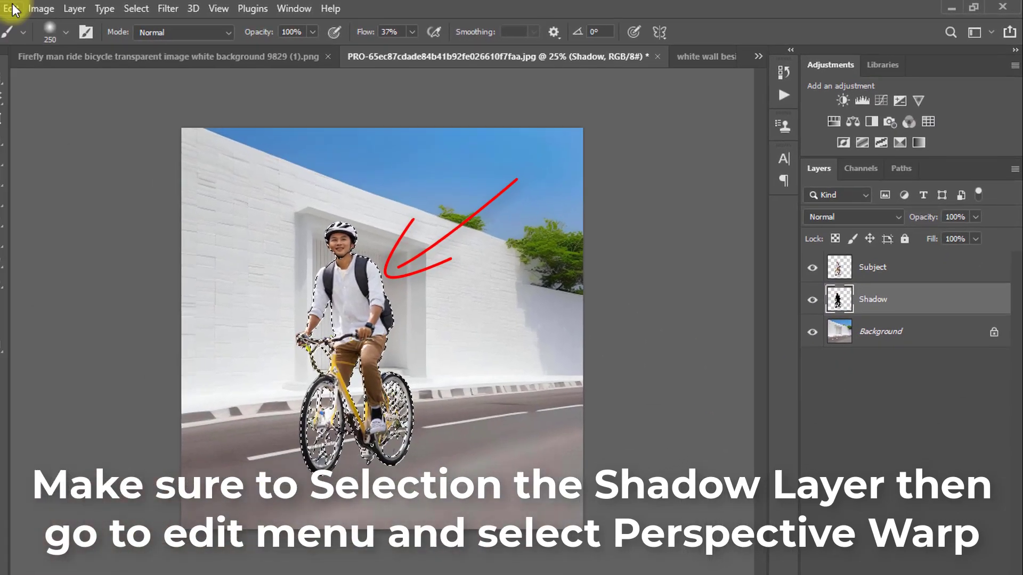
- Start a Perspective Warp with two planes drawn over the bicycle and upper body
click(56, 8)
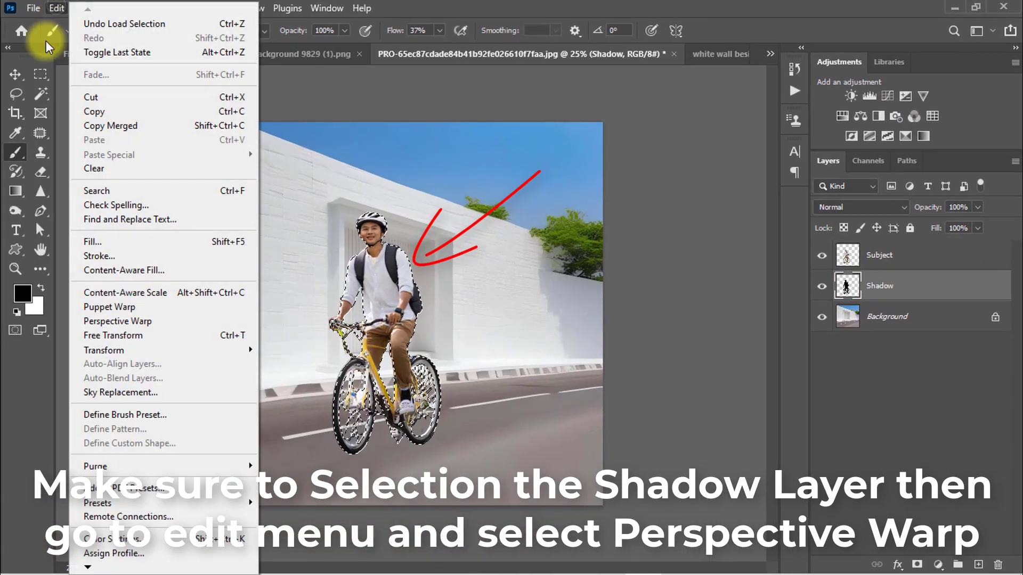
click(114, 321)
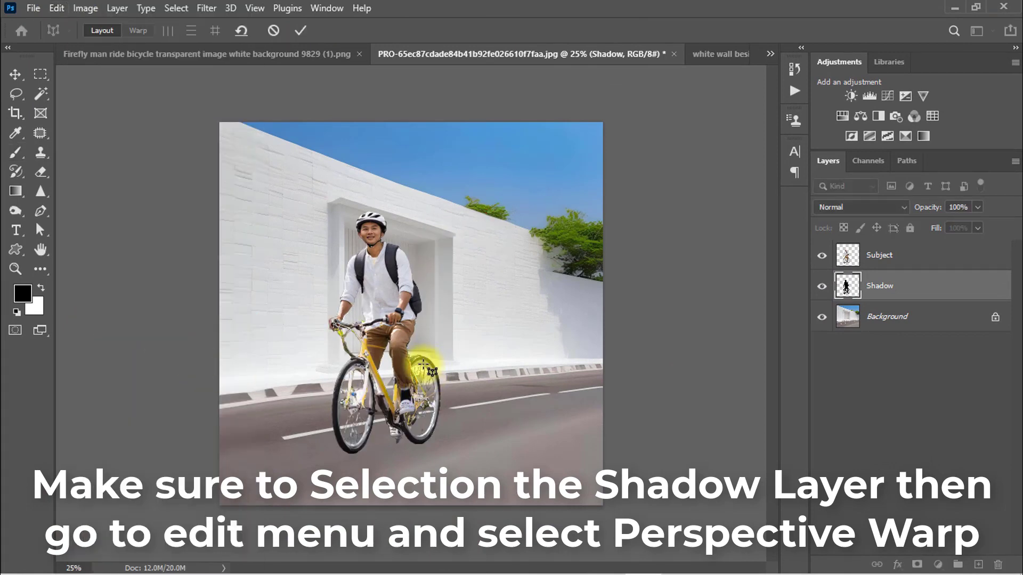
scroll(356, 377, up, 1)
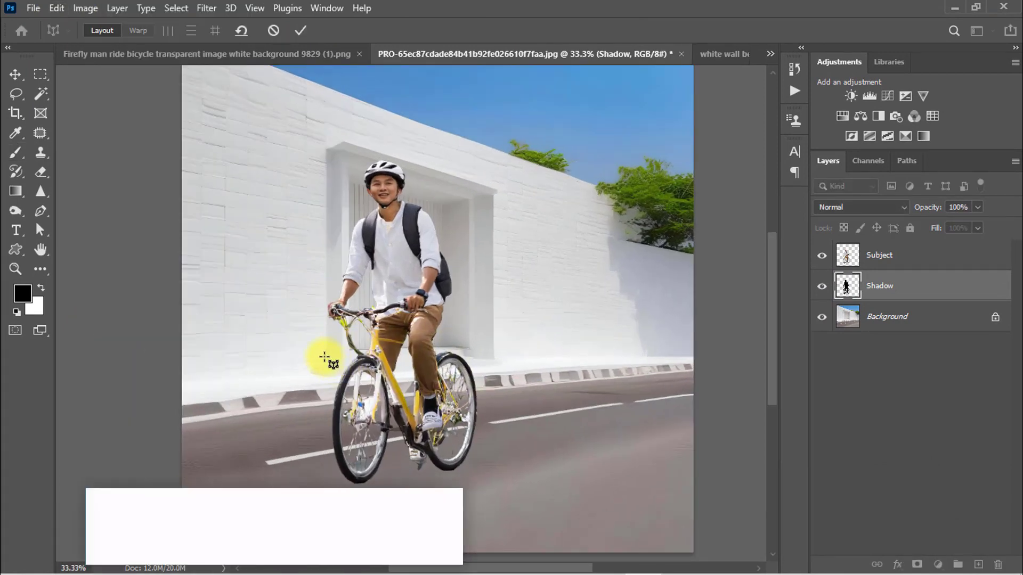
drag(356, 374, 489, 479)
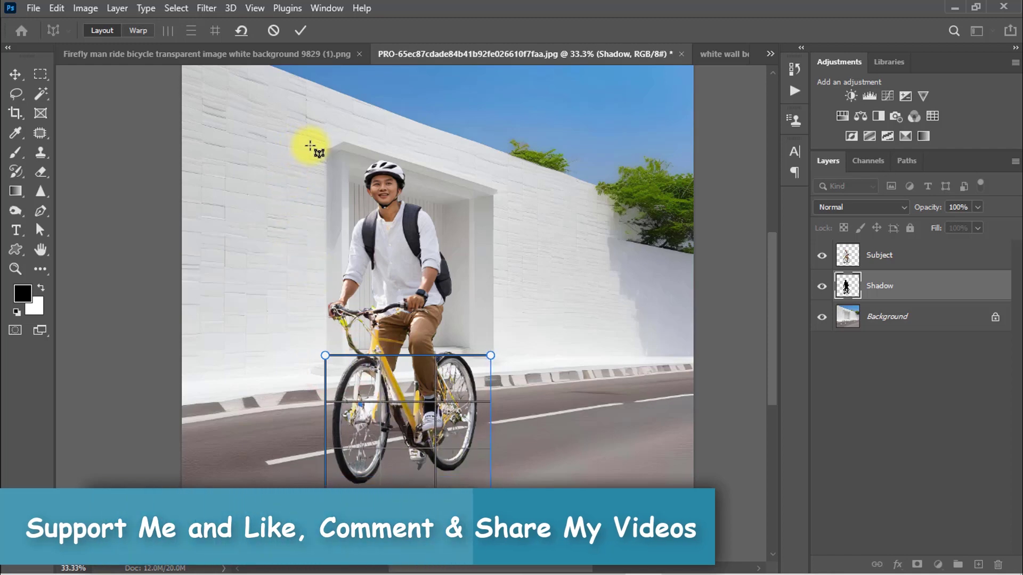
drag(313, 144, 510, 352)
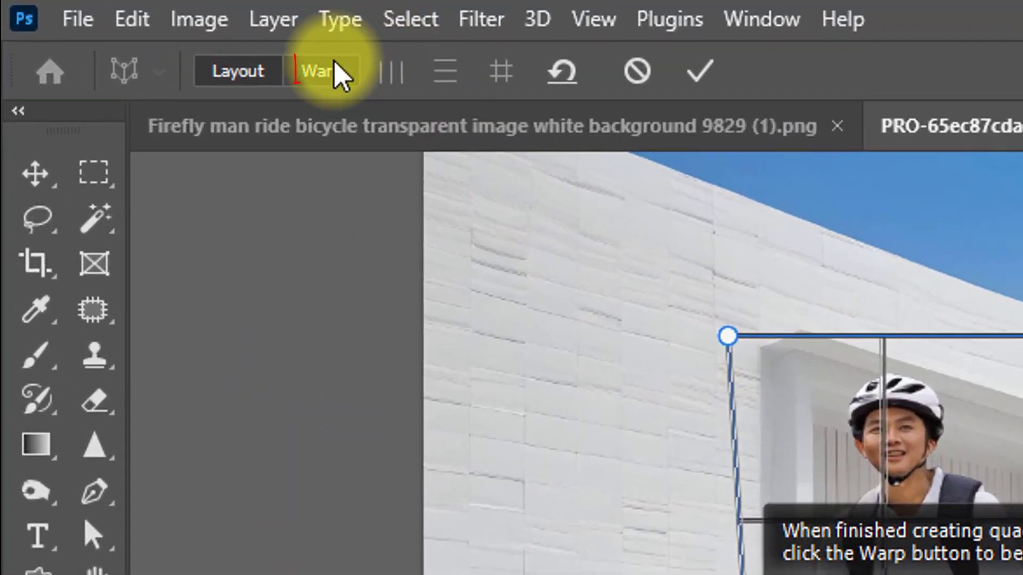
click(335, 66)
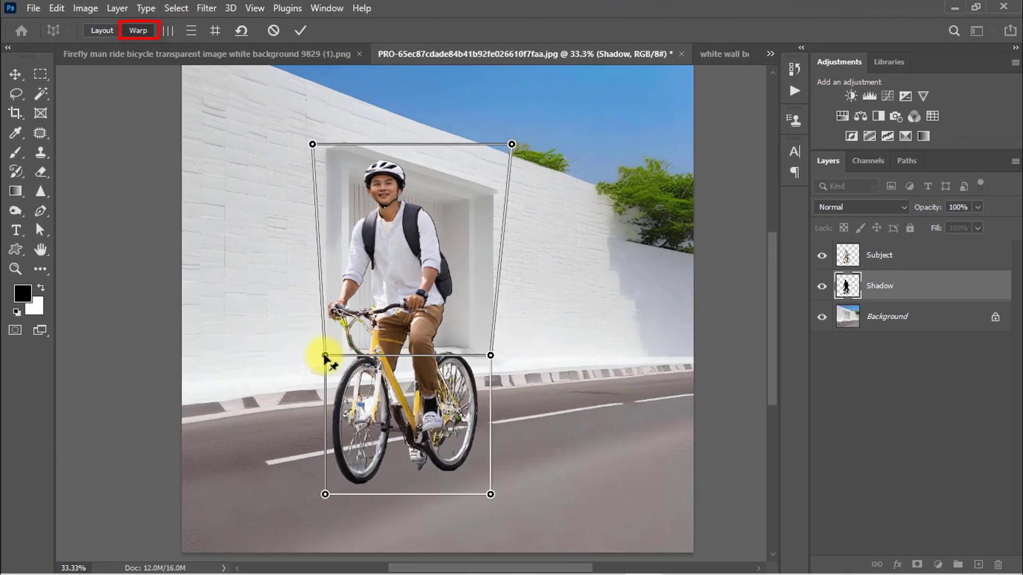
- Drag the warp pins to skew the shadow leftward and upright across the wall
drag(324, 355, 149, 407)
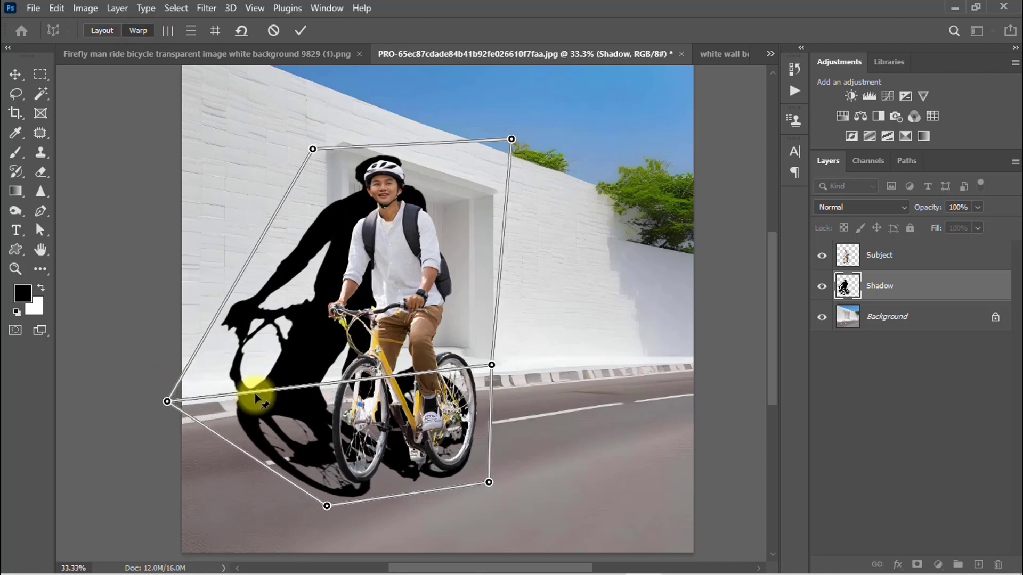
drag(491, 366, 347, 384)
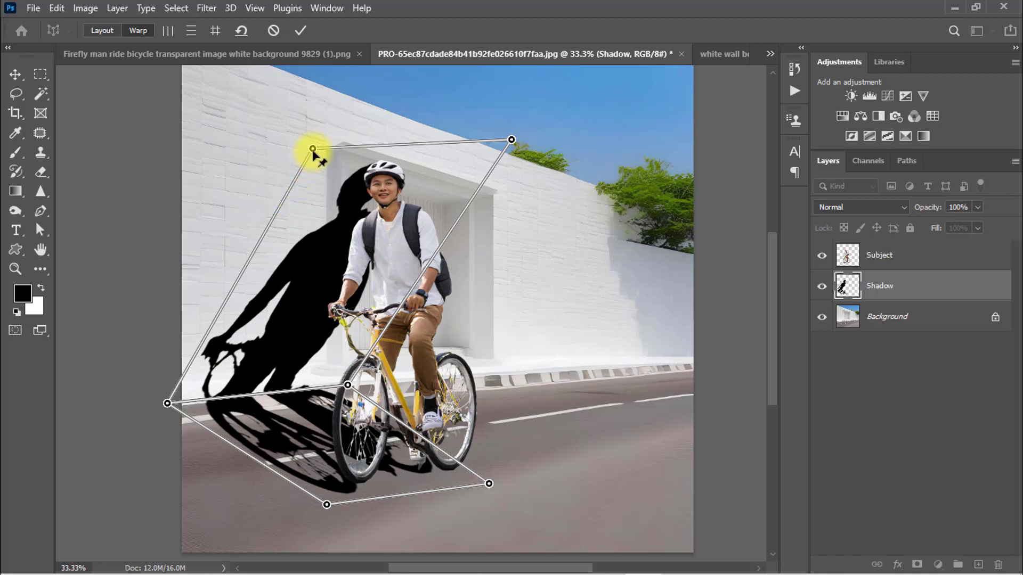
drag(313, 149, 213, 164)
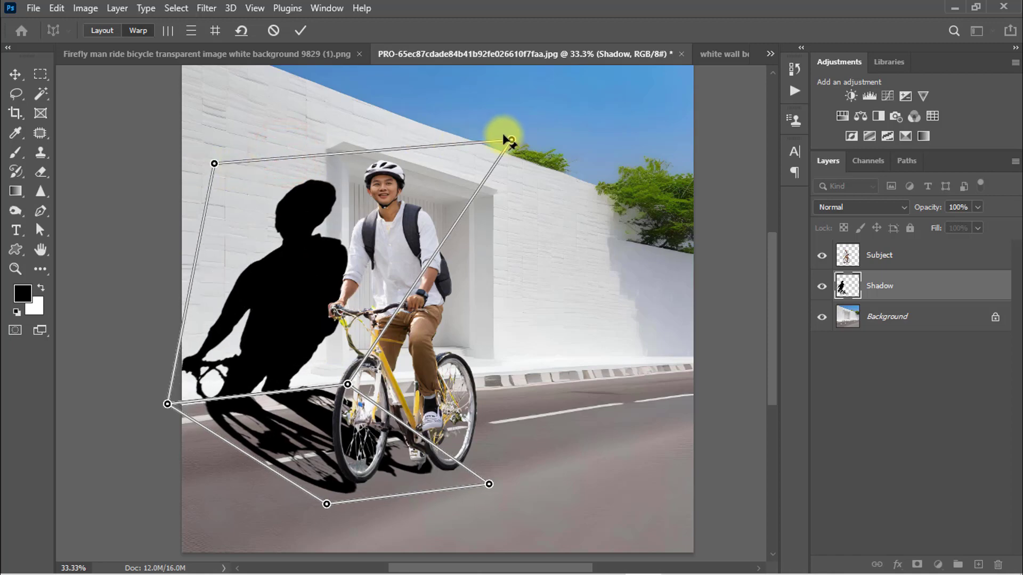
drag(506, 139, 347, 158)
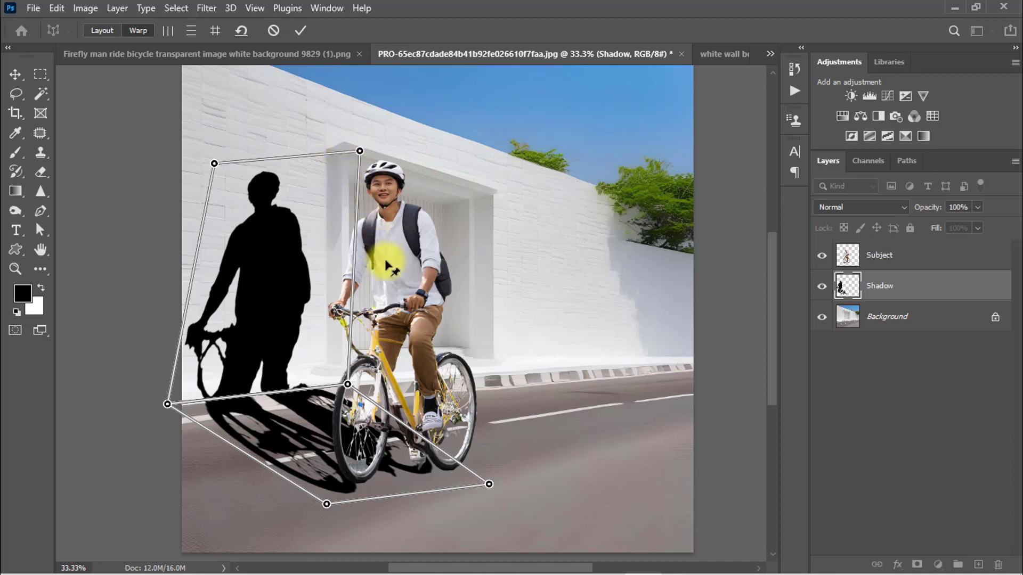
- Commit the perspective warp and set the Shadow layer opacity to 50%
key(Return)
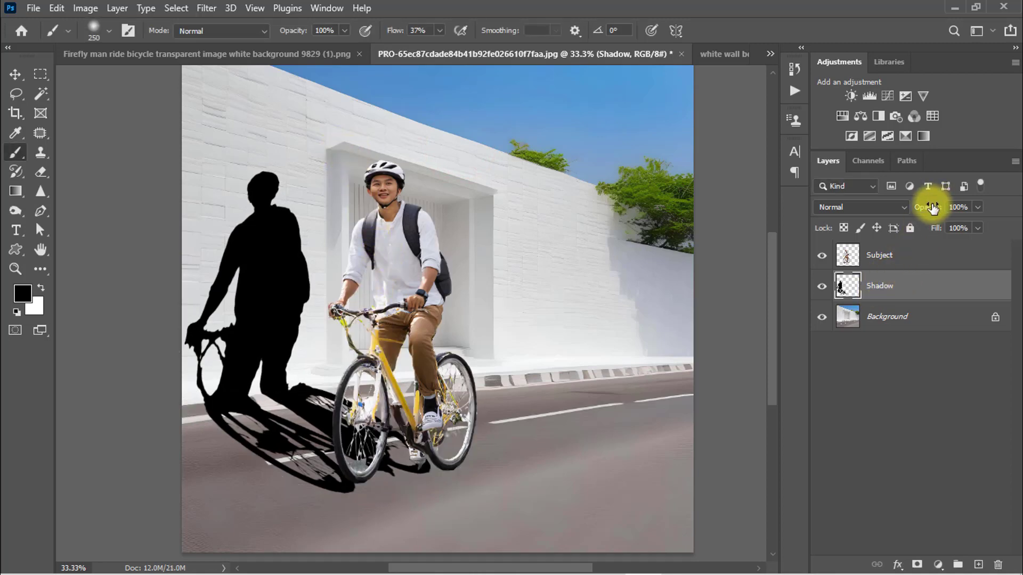
drag(932, 207, 932, 207)
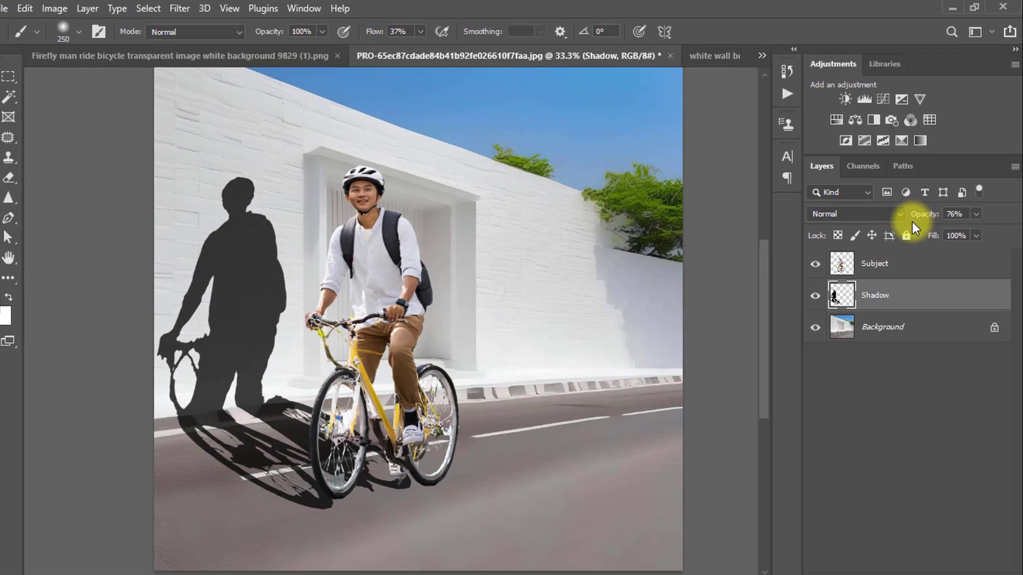
text(50)
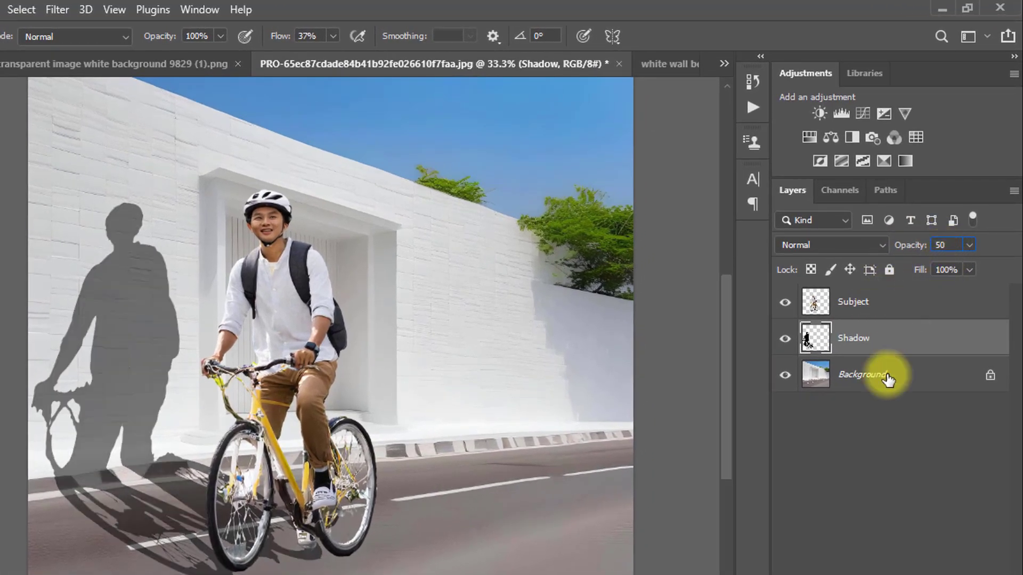
click(864, 426)
click(858, 341)
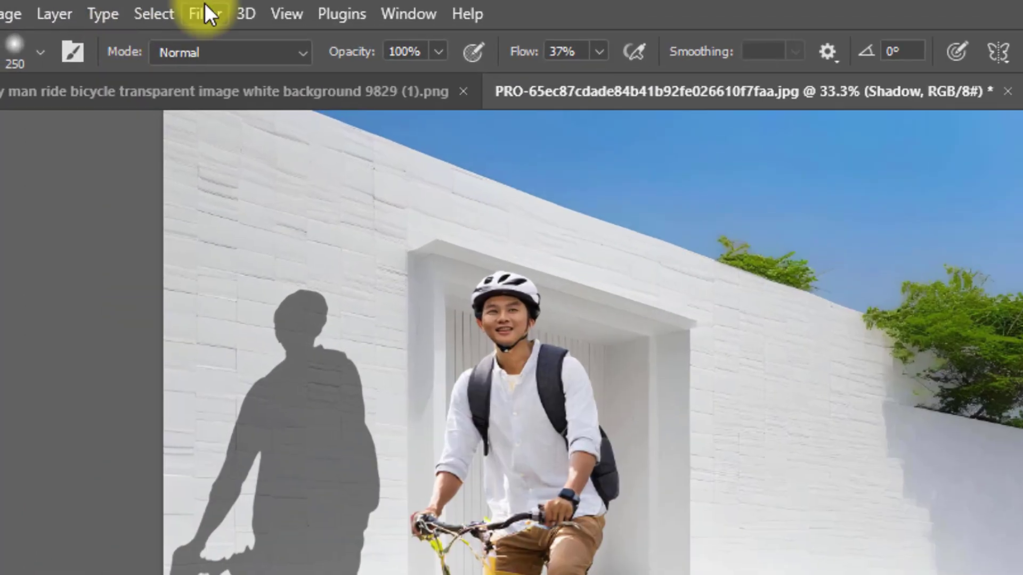
- Apply a Gaussian Blur with a 7.0-pixel radius to the Shadow layer
click(206, 15)
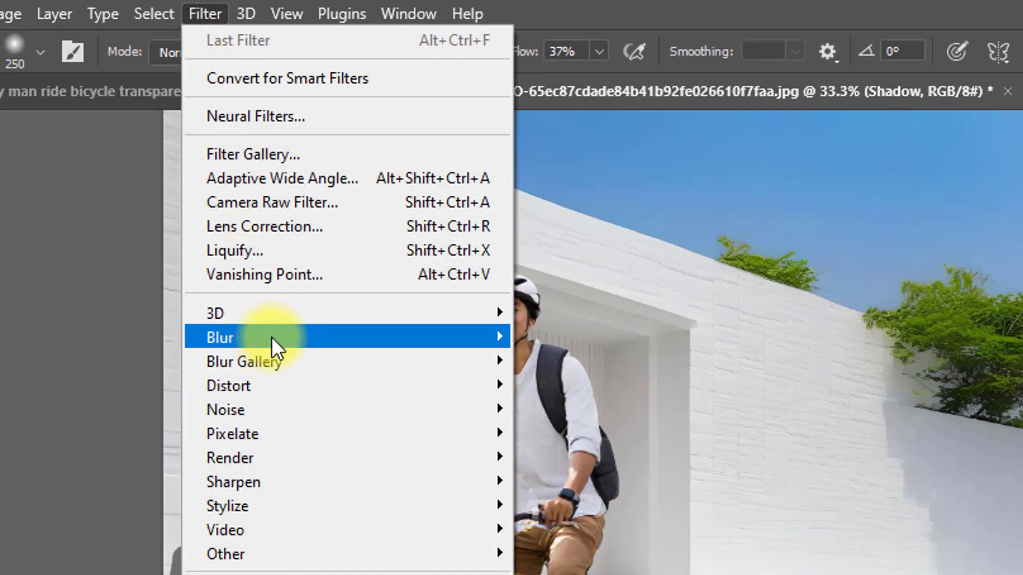
mouse_move(220, 337)
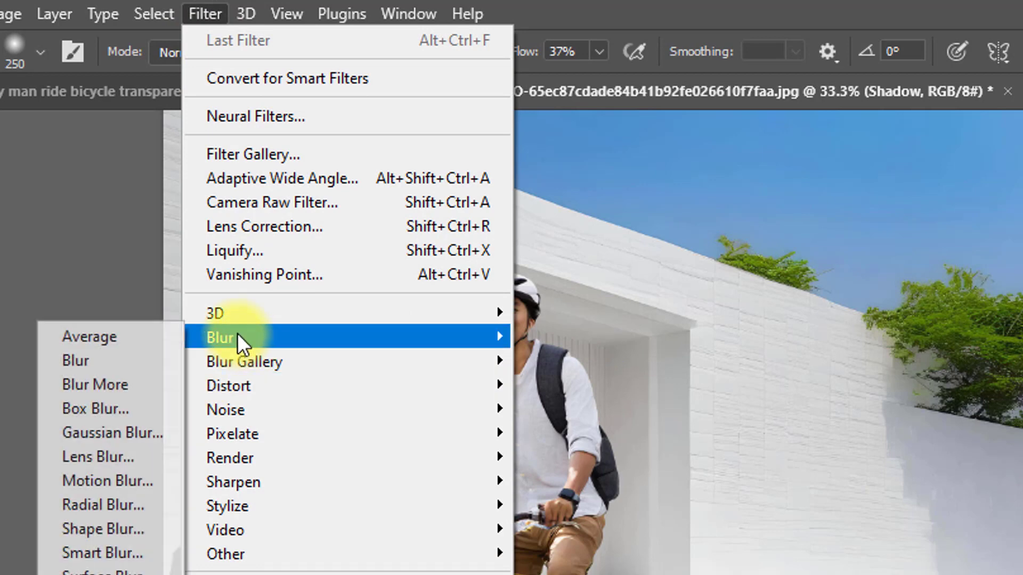
click(132, 432)
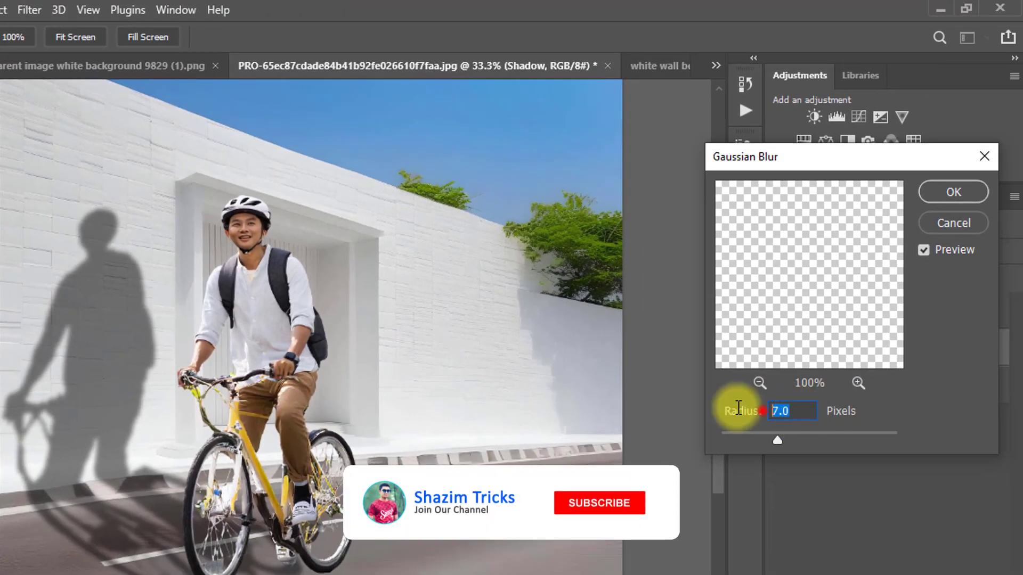
click(762, 413)
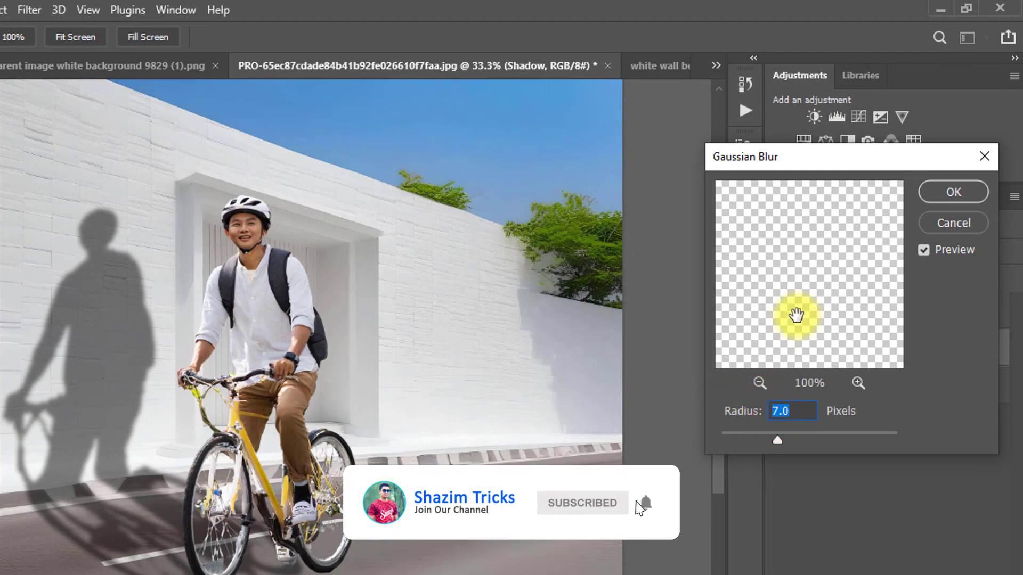
click(942, 191)
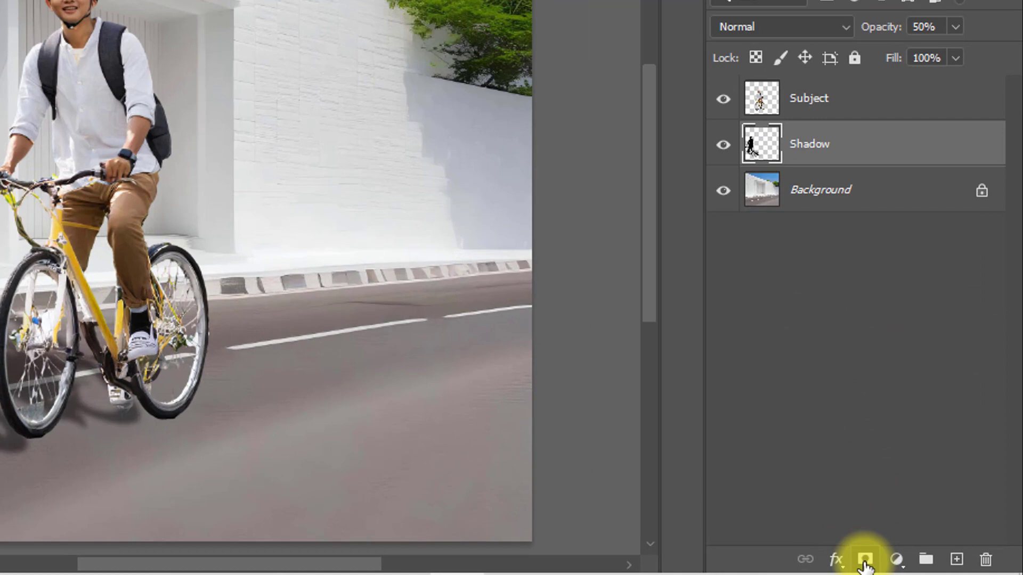
- Mask the Shadow layer with a black-to-white gradient running from upper wall to ground
click(864, 559)
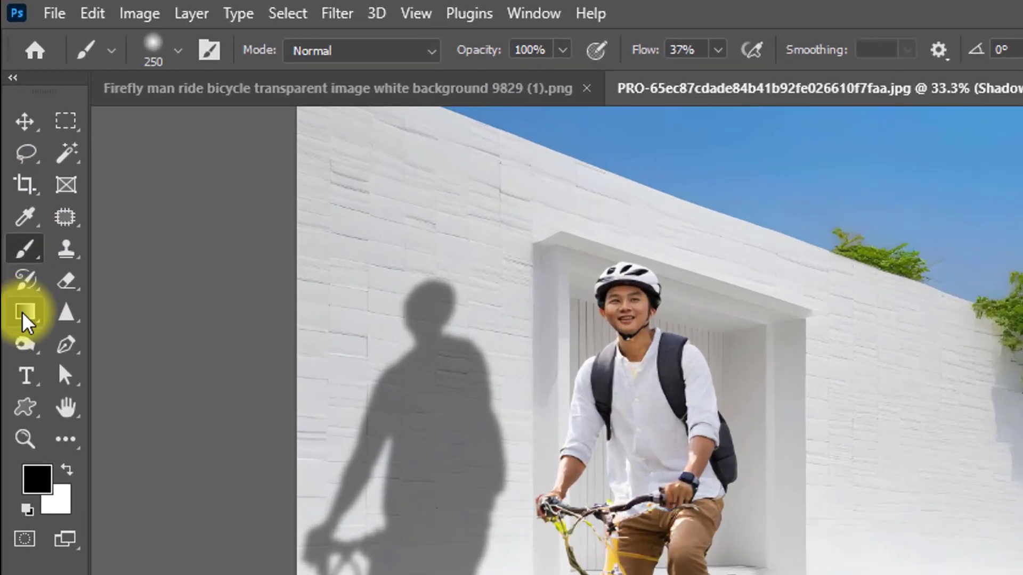
click(21, 313)
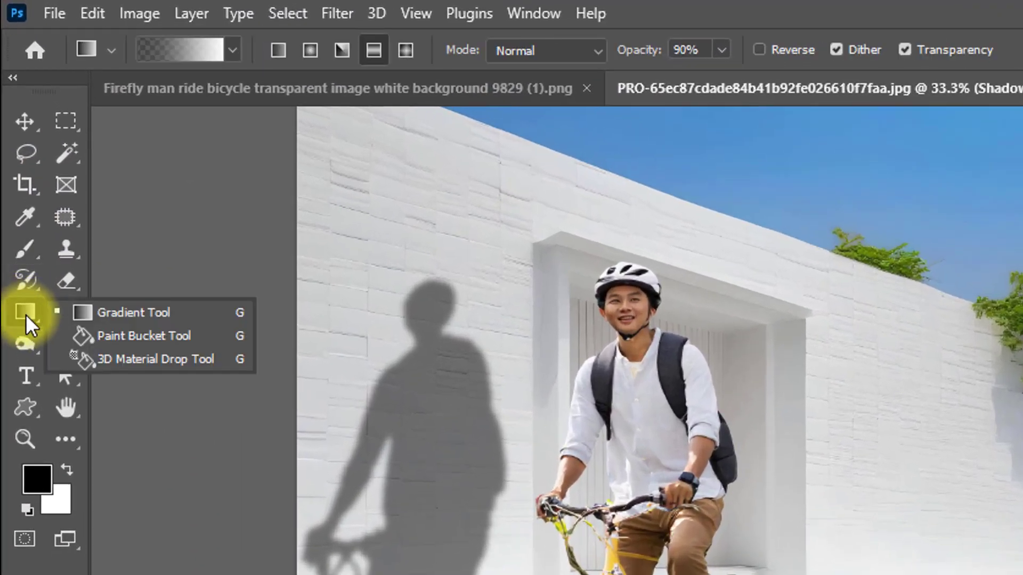
click(114, 312)
click(232, 50)
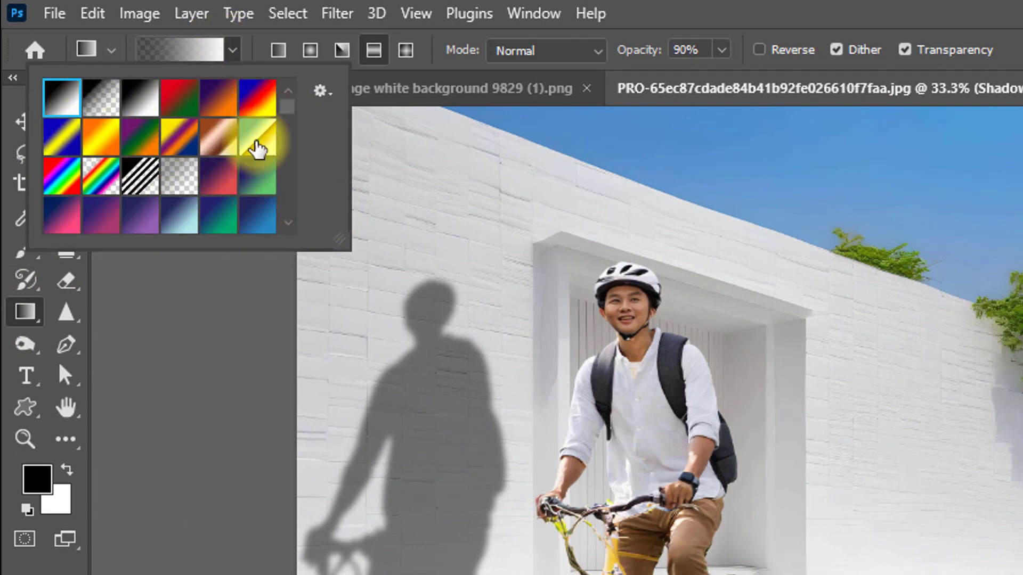
click(65, 111)
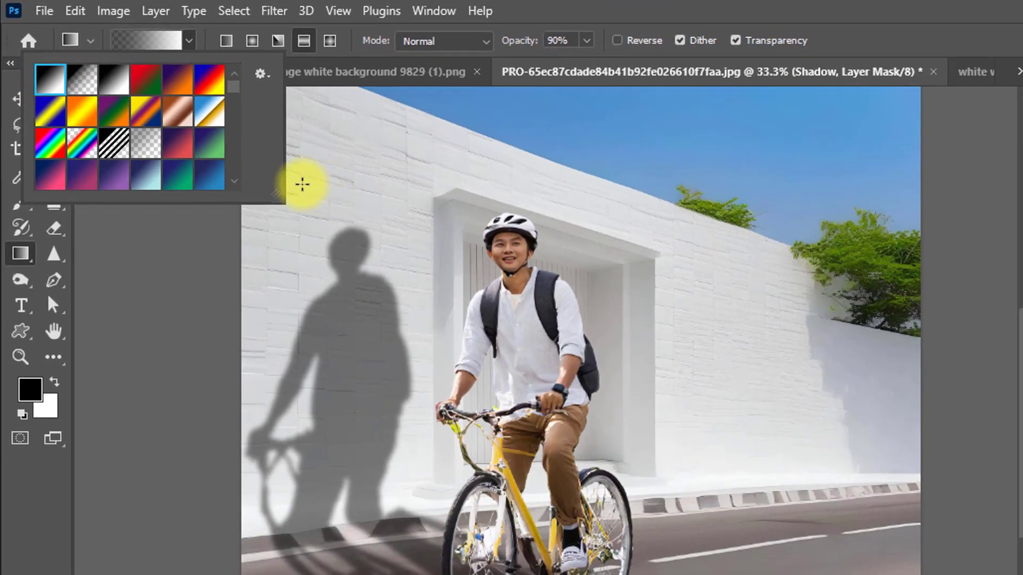
click(296, 149)
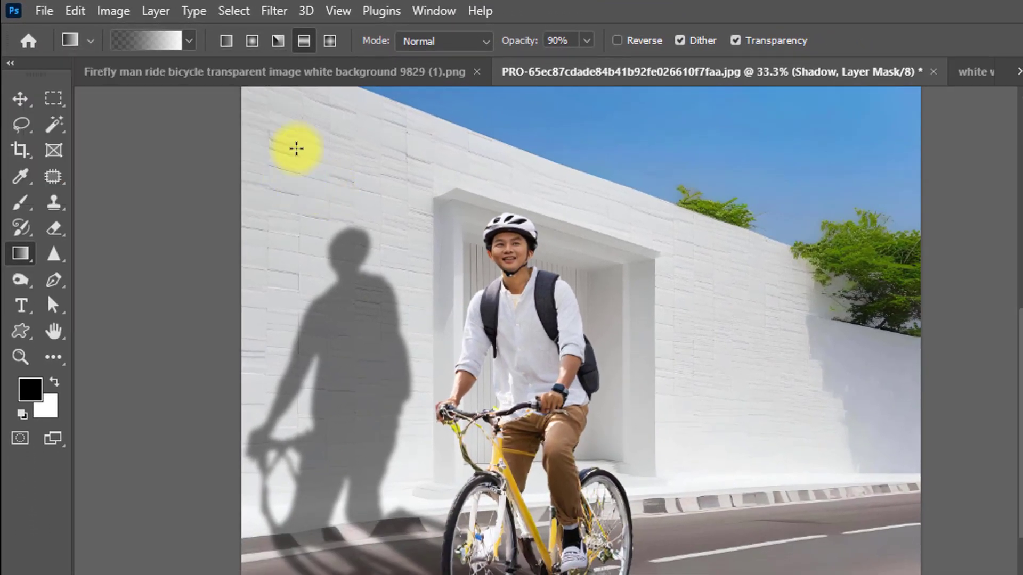
drag(280, 131, 402, 498)
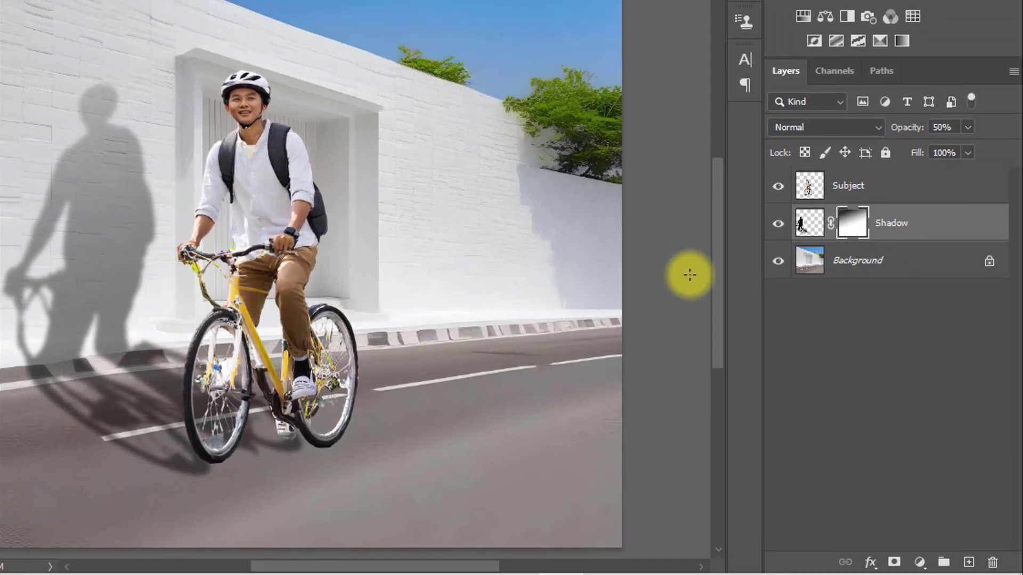
- Warp the shadow's bottom corners and edge so its base meets the bicycle wheels
click(778, 233)
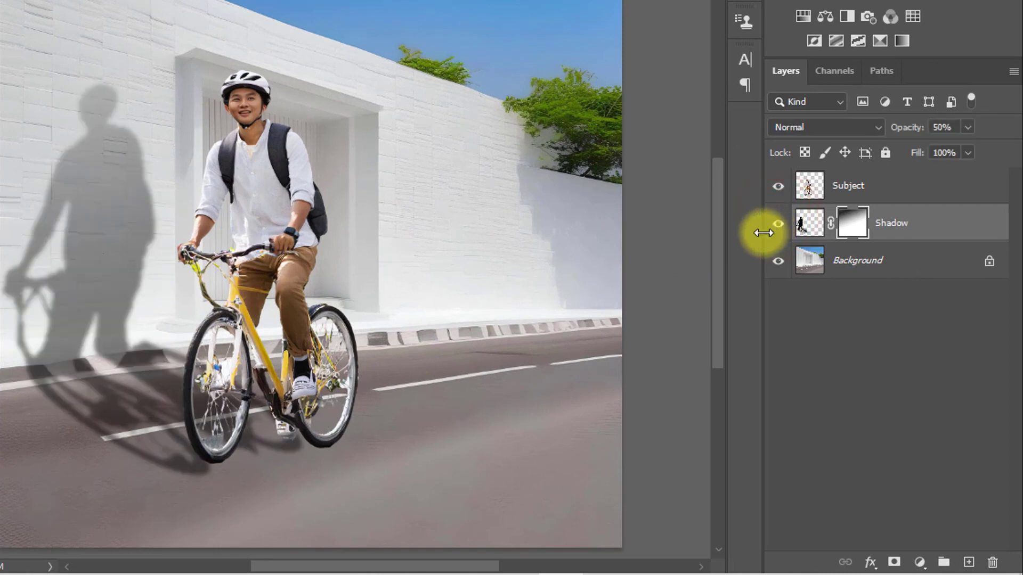
key(ctrl+t)
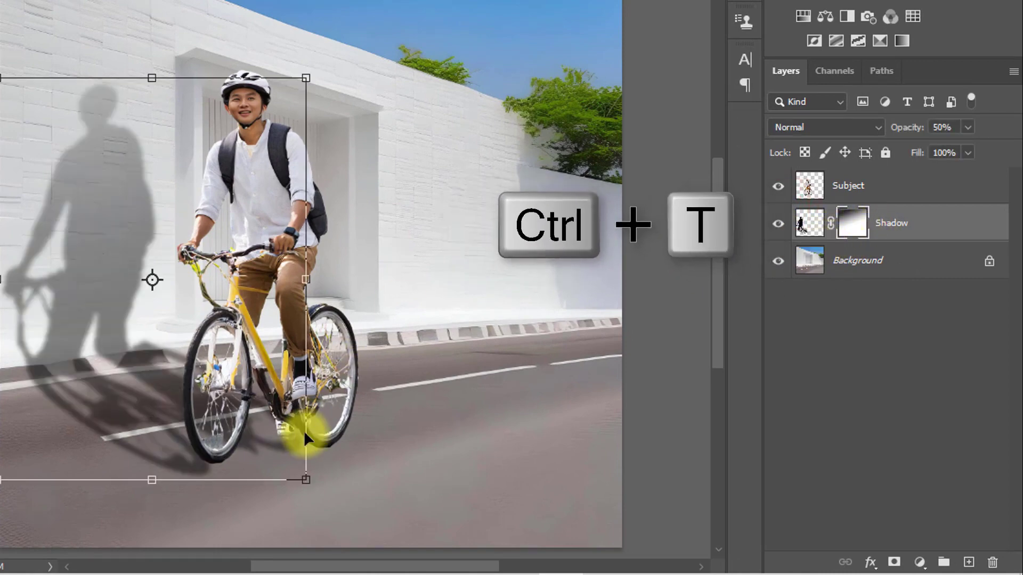
right_click(268, 373)
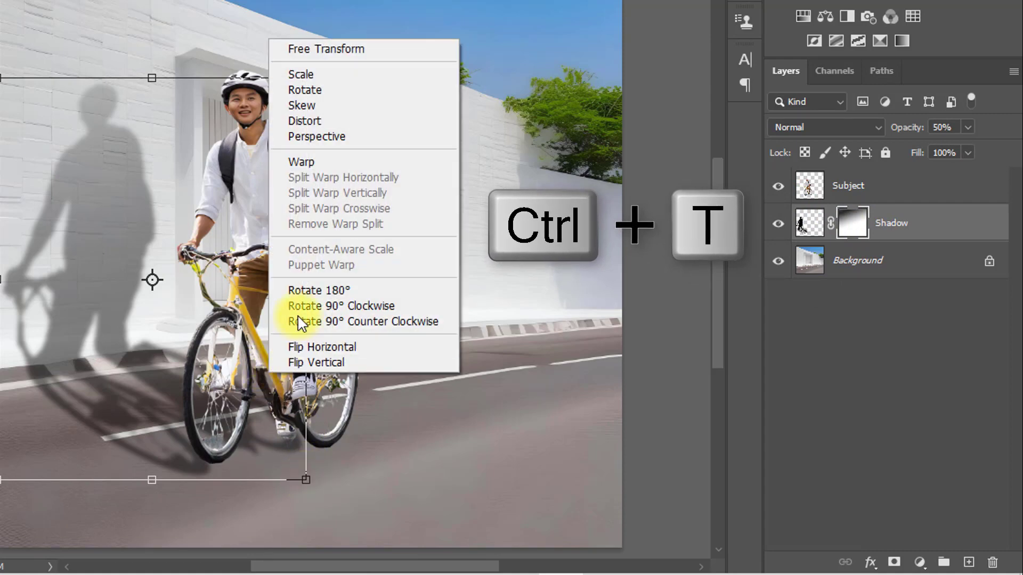
click(301, 162)
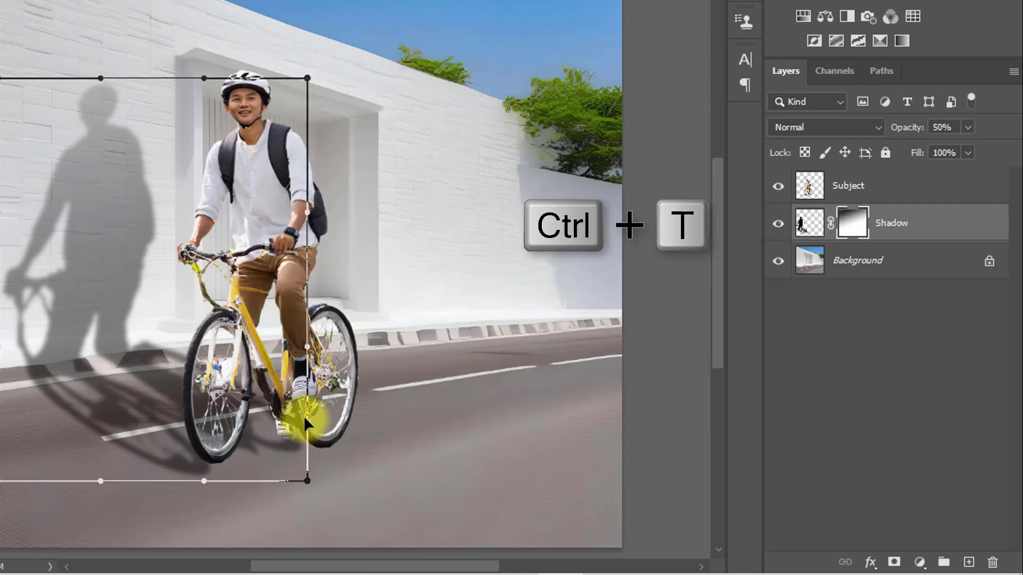
drag(337, 358, 344, 351)
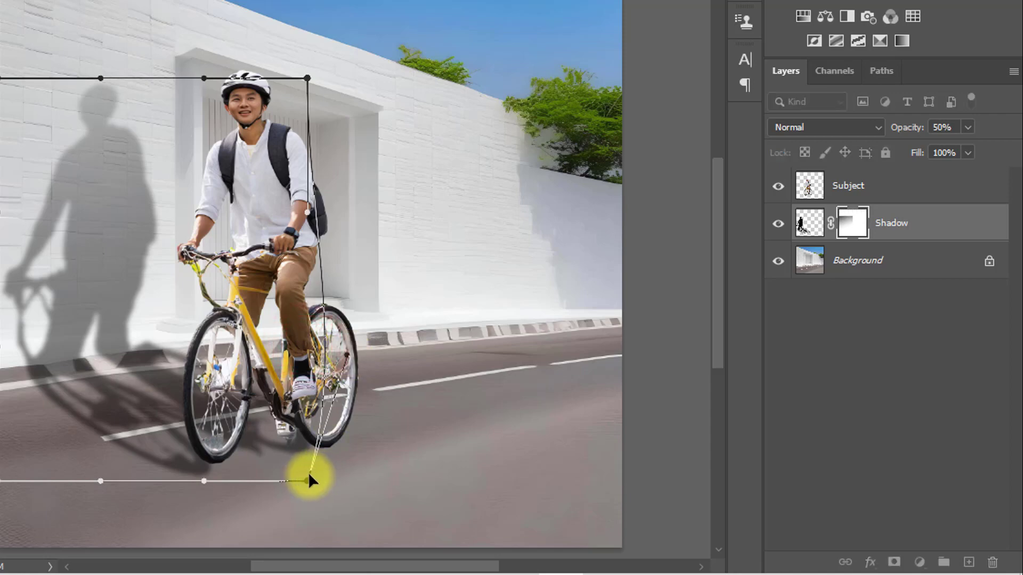
drag(309, 479, 346, 474)
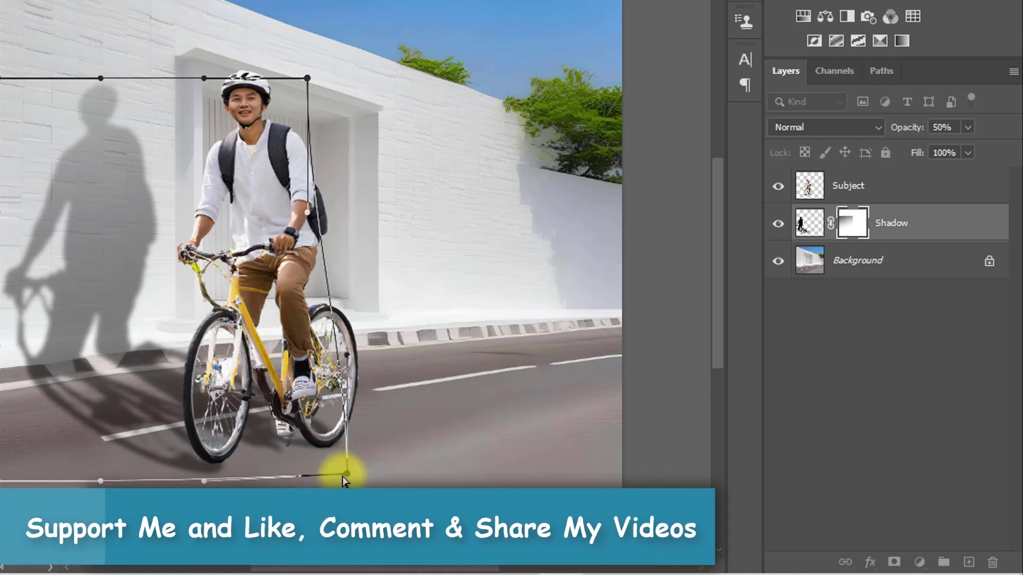
mouse_move(213, 477)
mouse_down()
mouse_move(224, 479)
mouse_move(220, 466)
mouse_up()
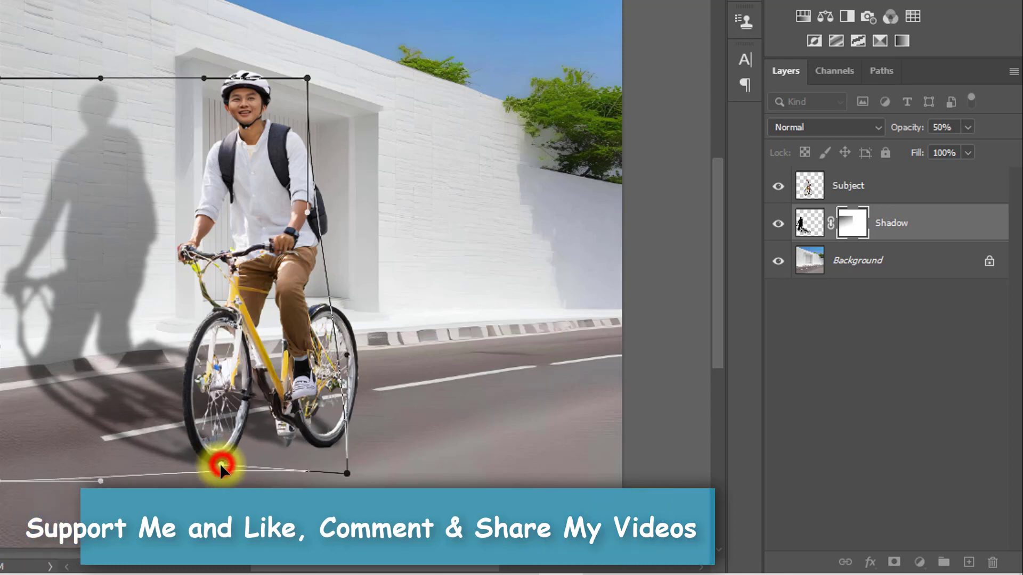
drag(346, 473, 346, 482)
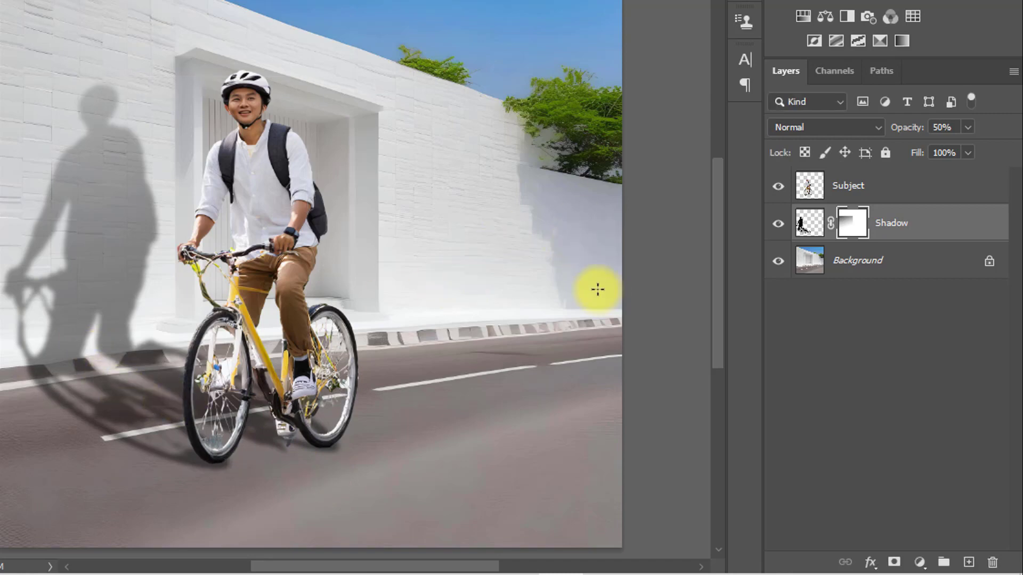
alt+click(406, 289)
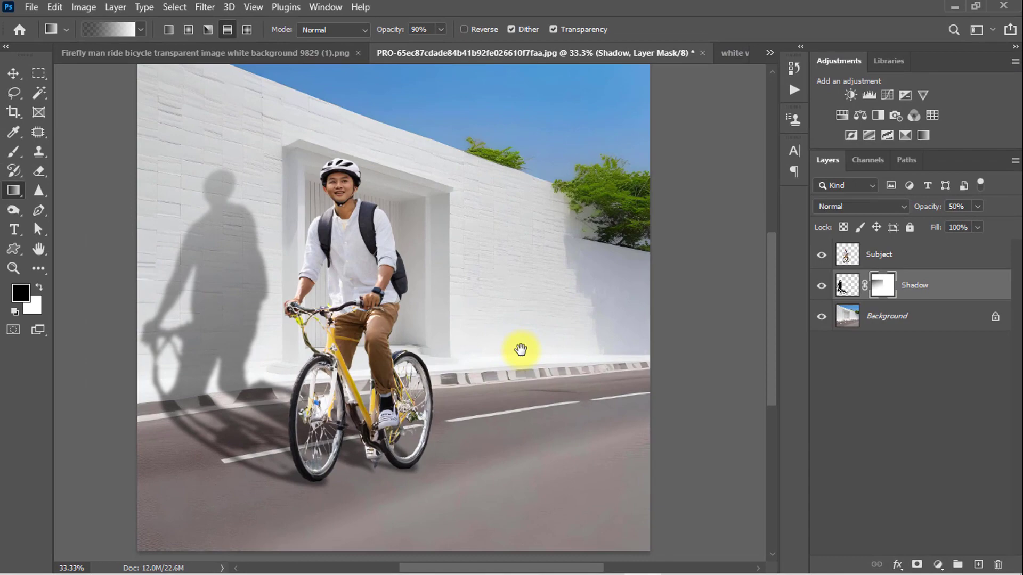
- Save a copy of the composite to the Desktop as a JPEG with a new descriptive name, at quality 12
ctrl+shift+click(375, 318)
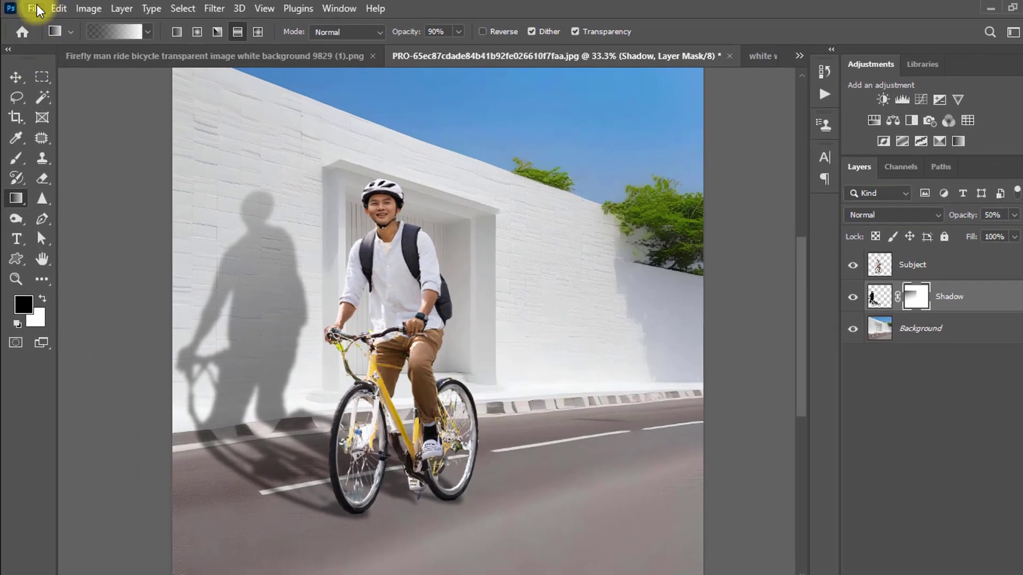
click(33, 8)
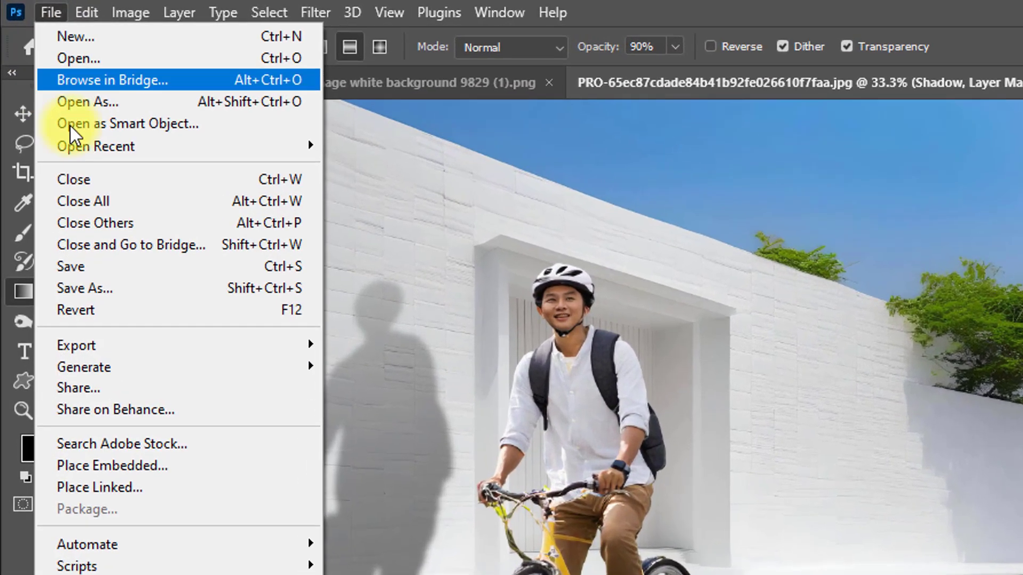
click(124, 317)
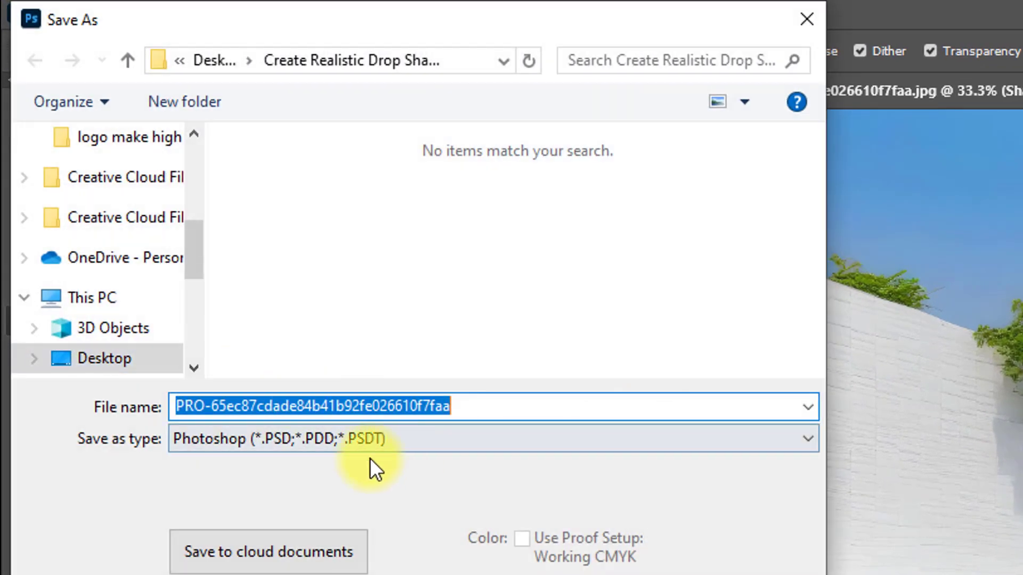
click(333, 440)
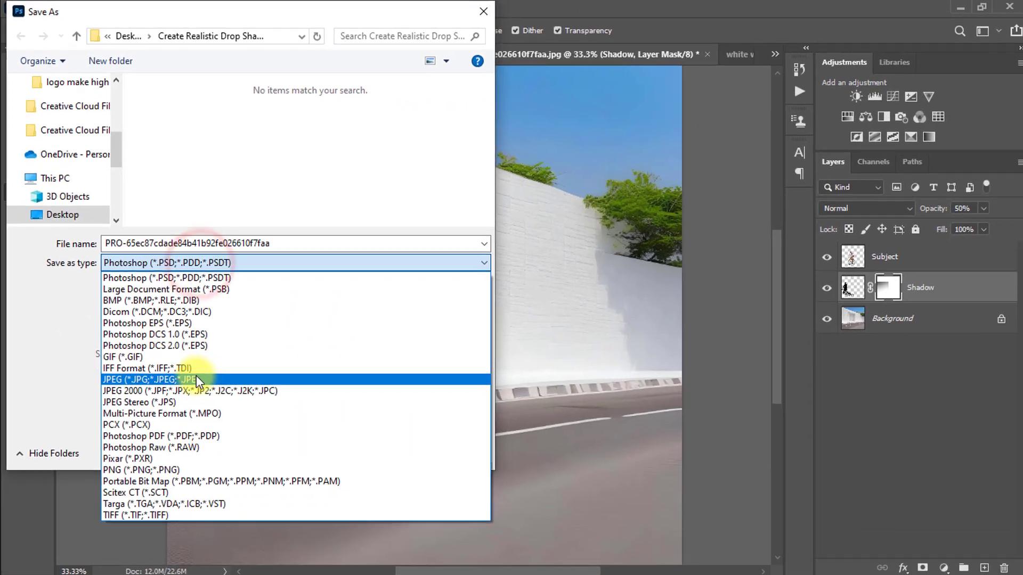
click(187, 378)
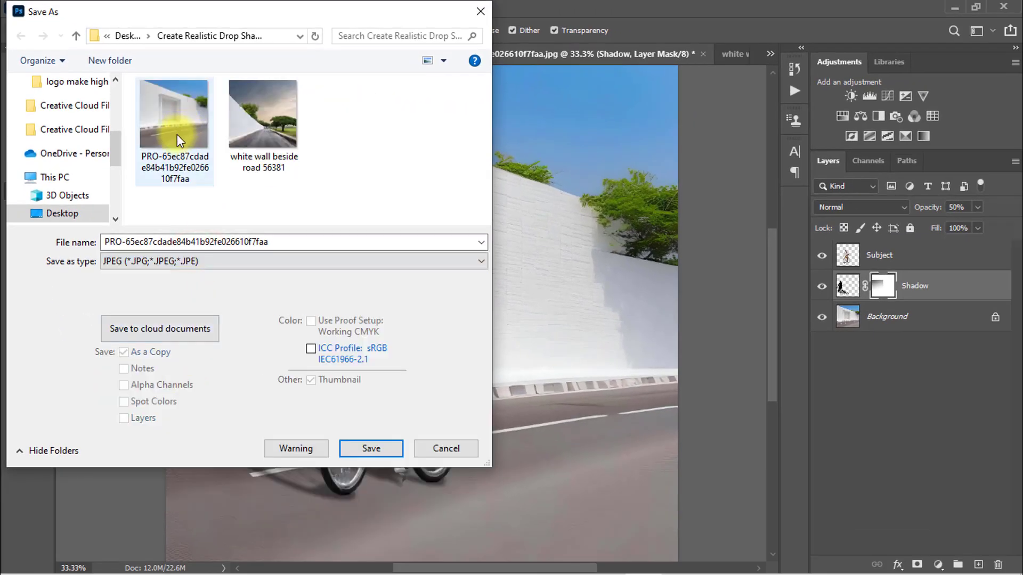
click(71, 214)
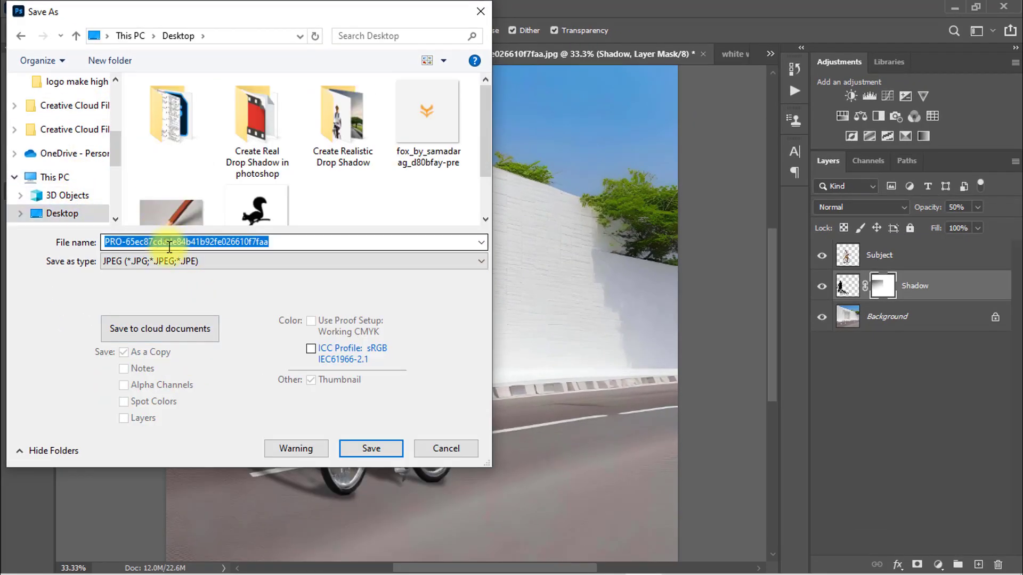
text(Best Way to Create a Real Drop Shadow in PH)
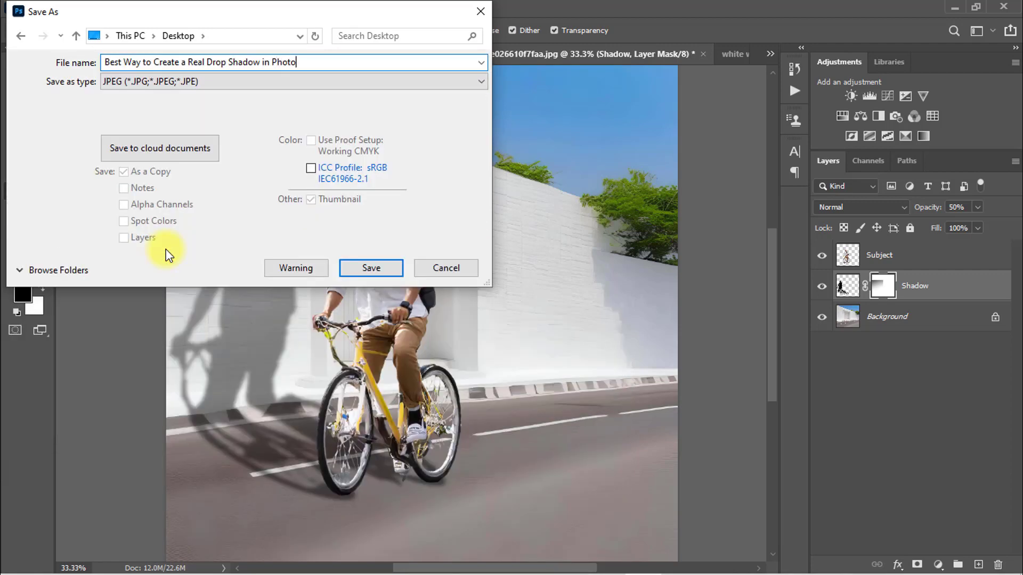
key(Return)
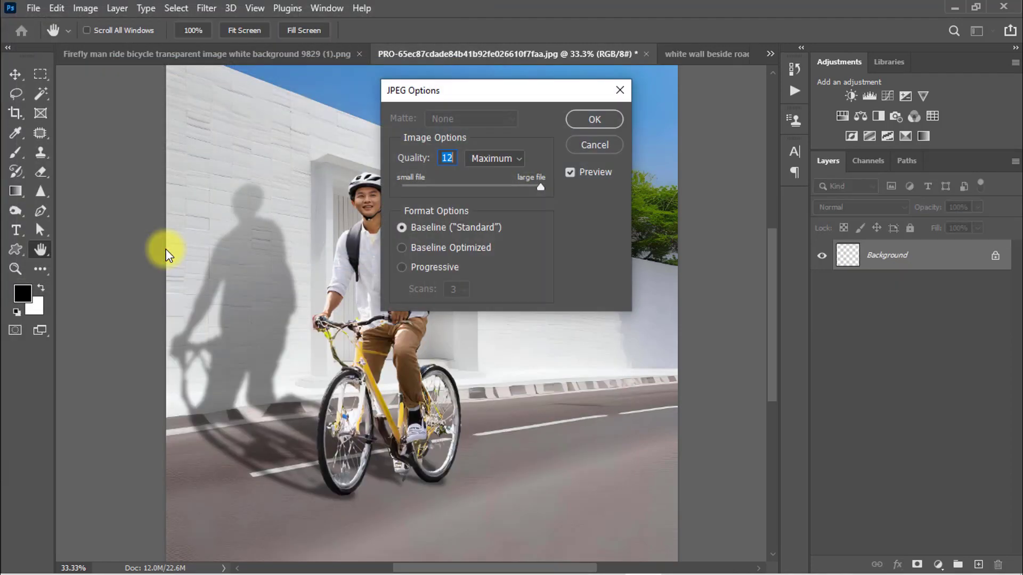
click(594, 120)
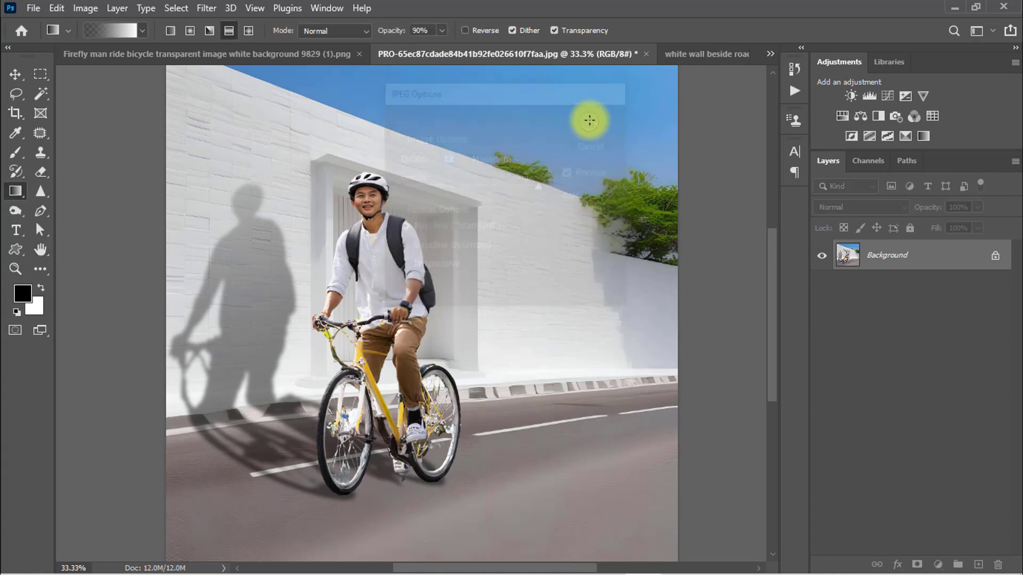